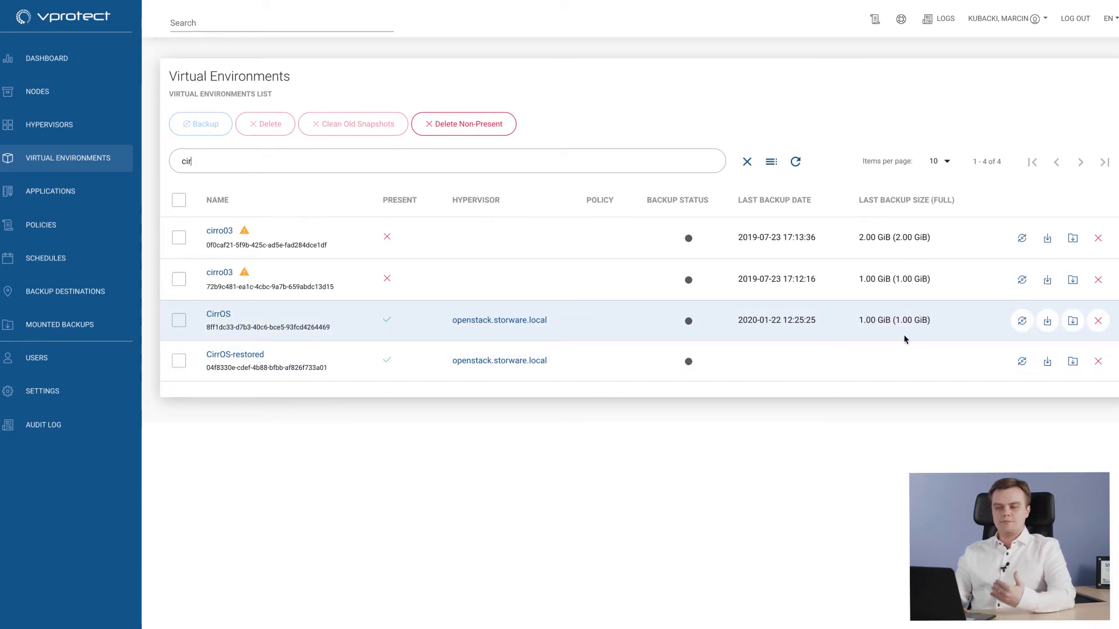
# - Start a full backup of the CirrOS virtual environment to the FileSystem2 backup destination and check its task
pyautogui.click(1021, 320)
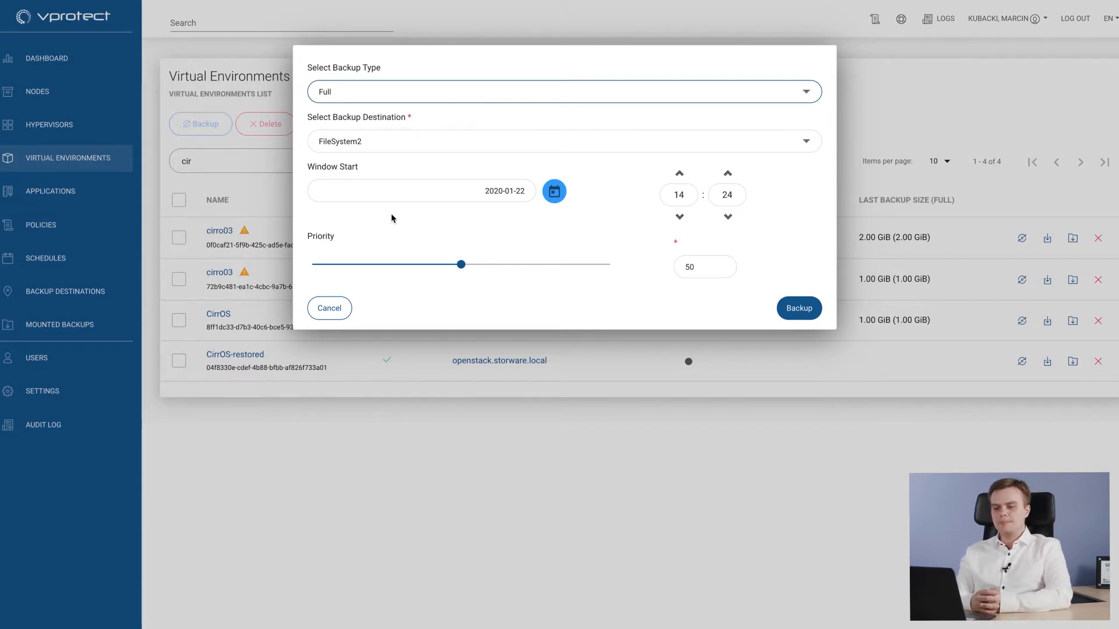
pyautogui.click(799, 308)
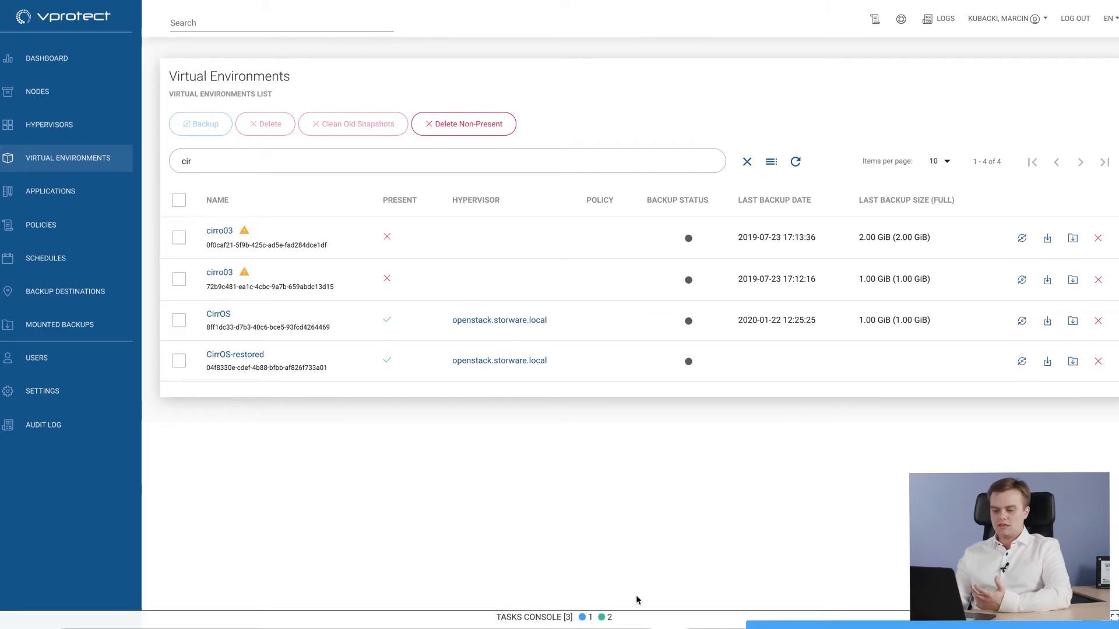
pyautogui.click(637, 609)
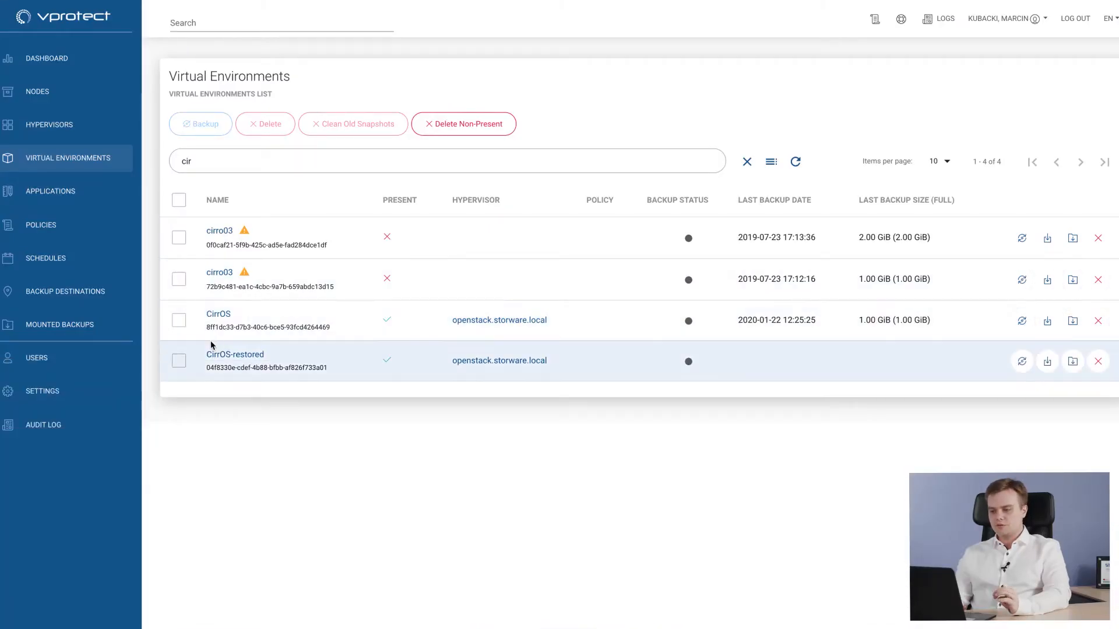
# - Open the CirrOS virtual environment's details and review its backup size, backup time and restore time statistics
pyautogui.click(220, 315)
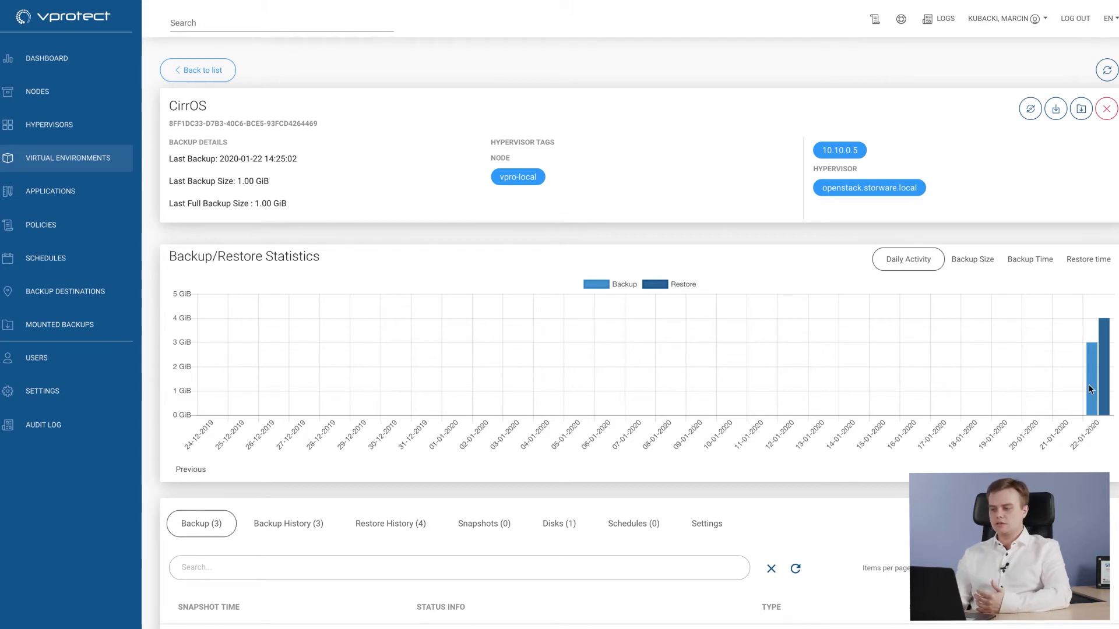
pyautogui.moveTo(1087, 383)
pyautogui.click(982, 260)
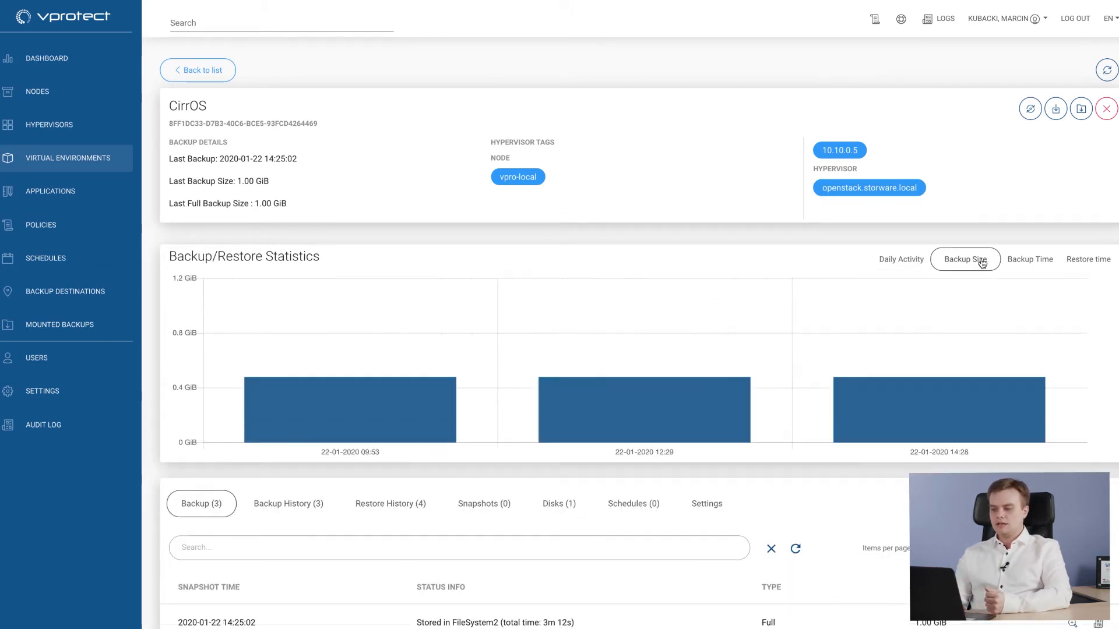
pyautogui.moveTo(939, 392)
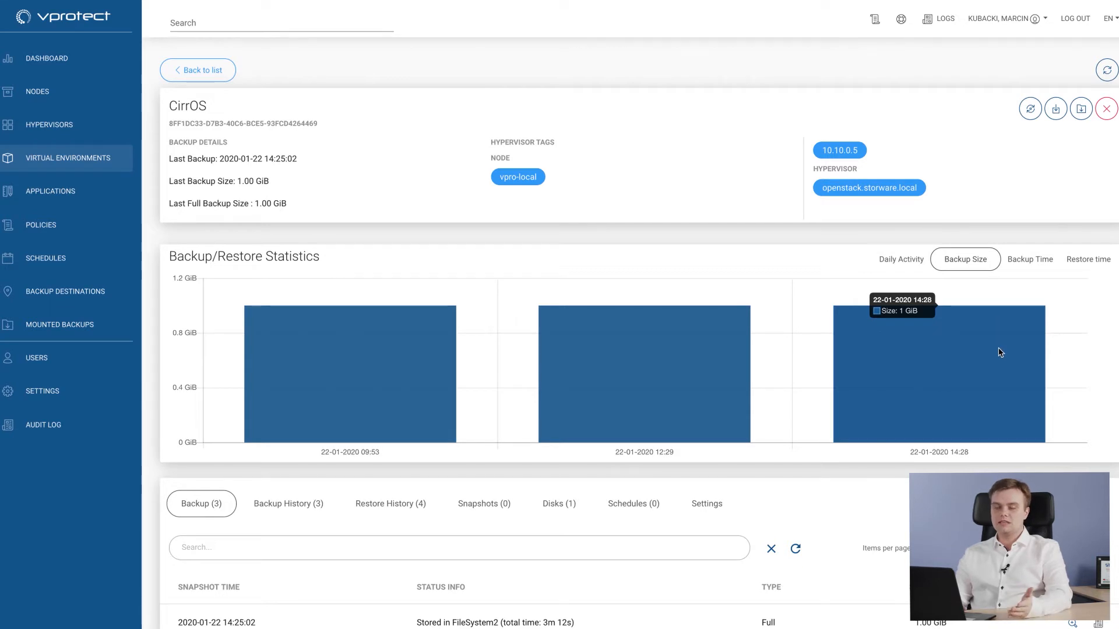
pyautogui.click(1031, 260)
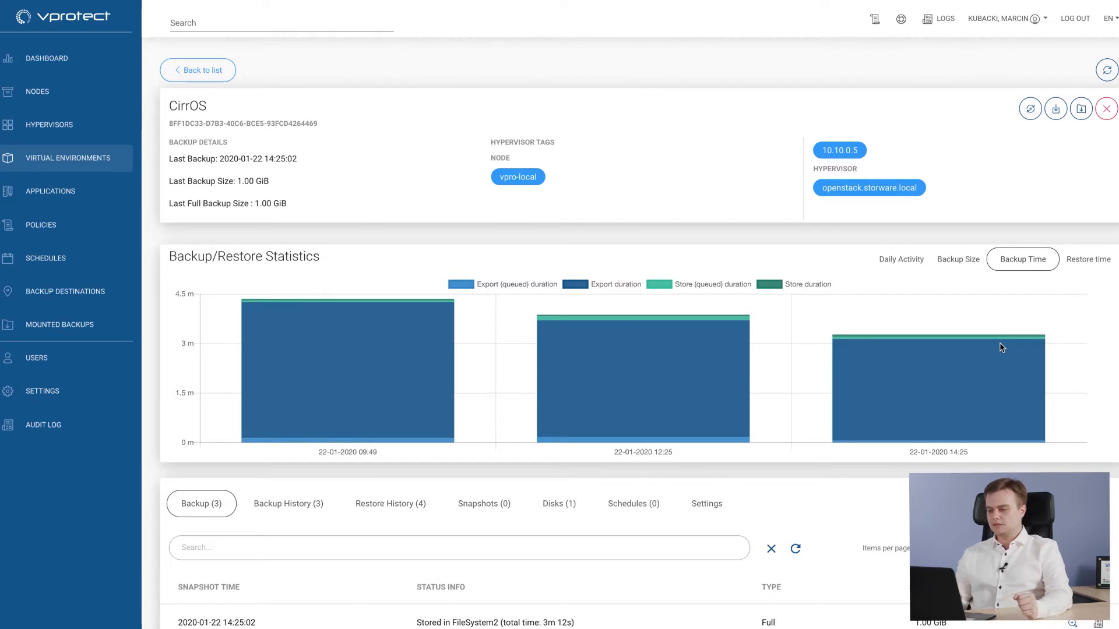
pyautogui.click(1086, 259)
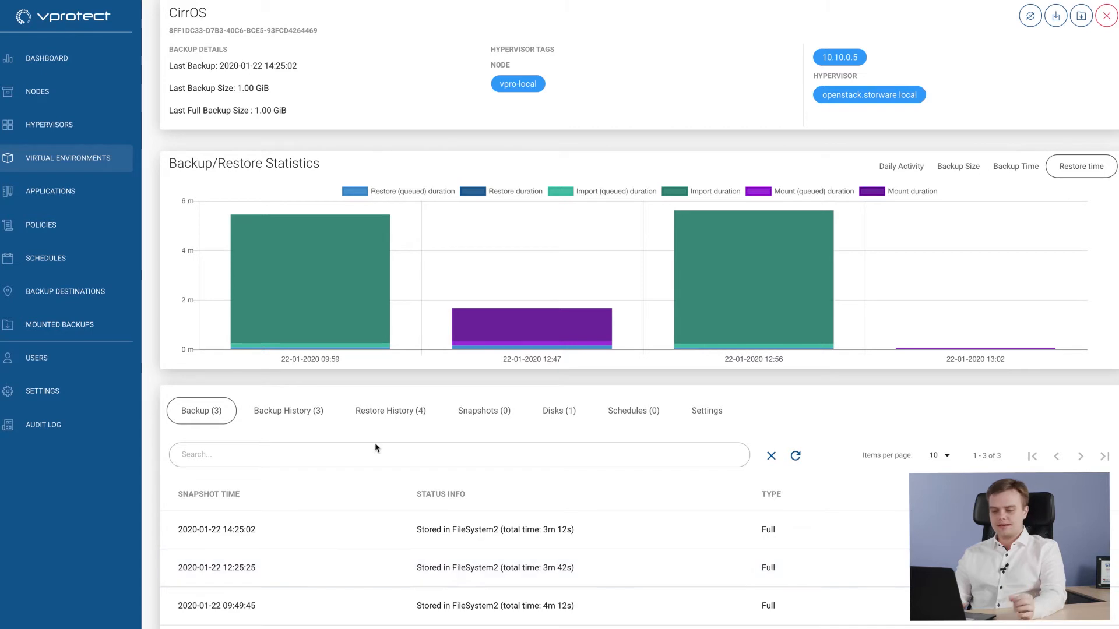
# - Inspect the file systems and files of the newest backup in the CirrOS backup history, then close its details
pyautogui.click(325, 418)
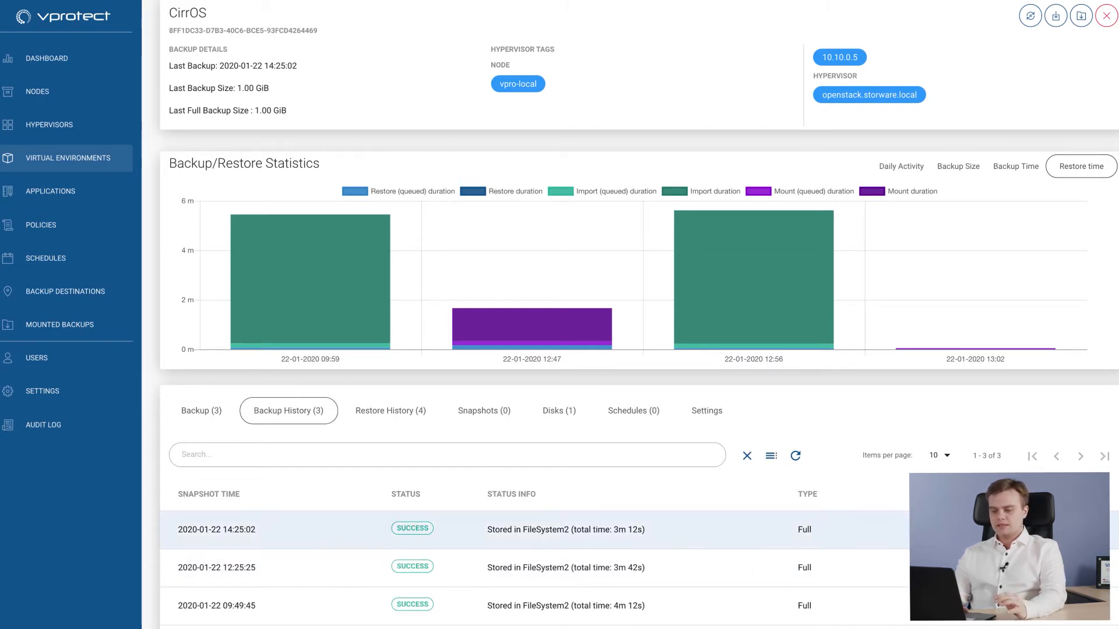
pyautogui.click(1066, 530)
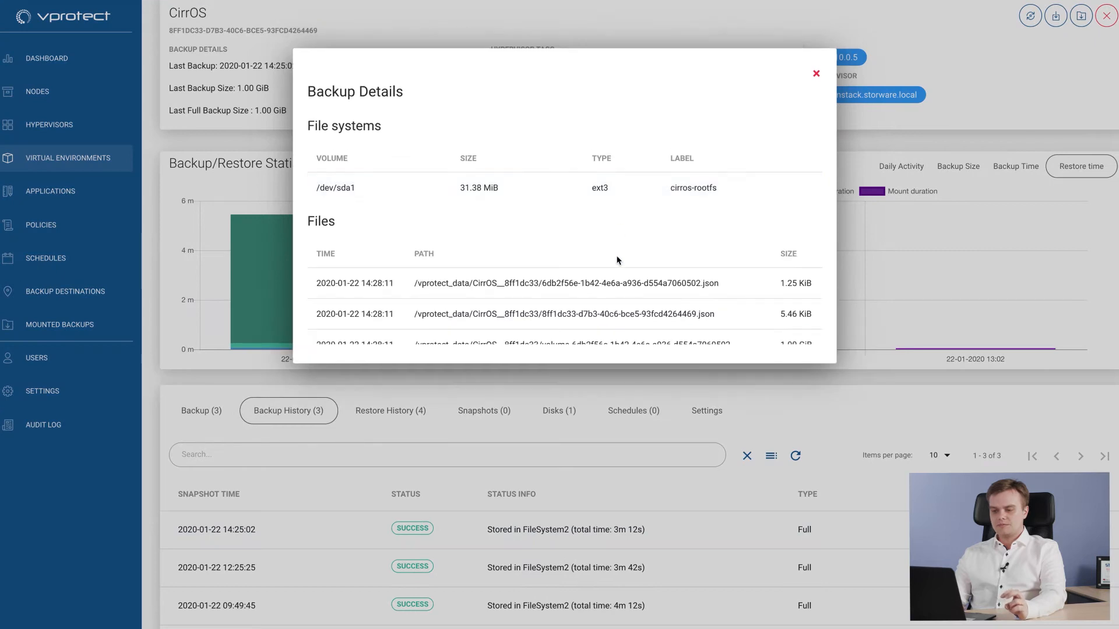
pyautogui.scroll(-1, 619, 260)
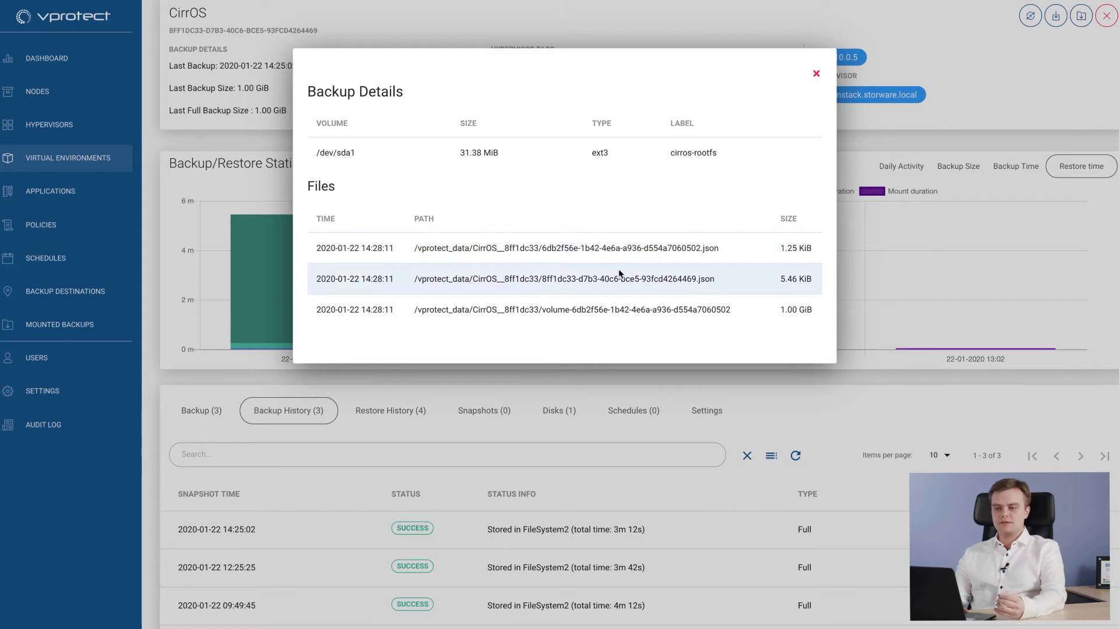
pyautogui.scroll(2, 698, 169)
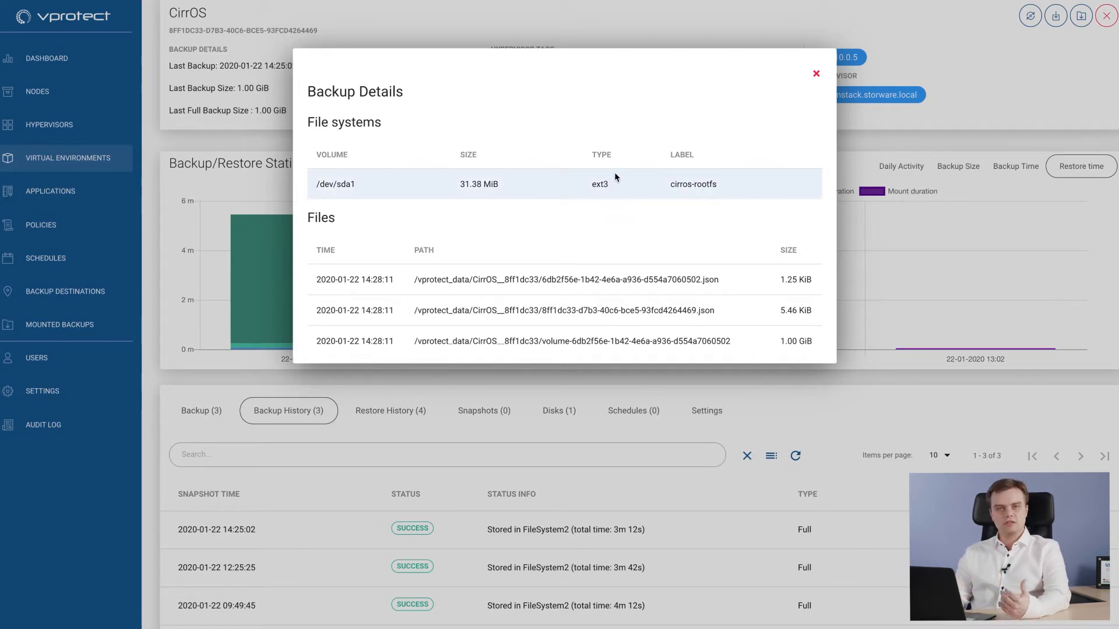
pyautogui.click(817, 76)
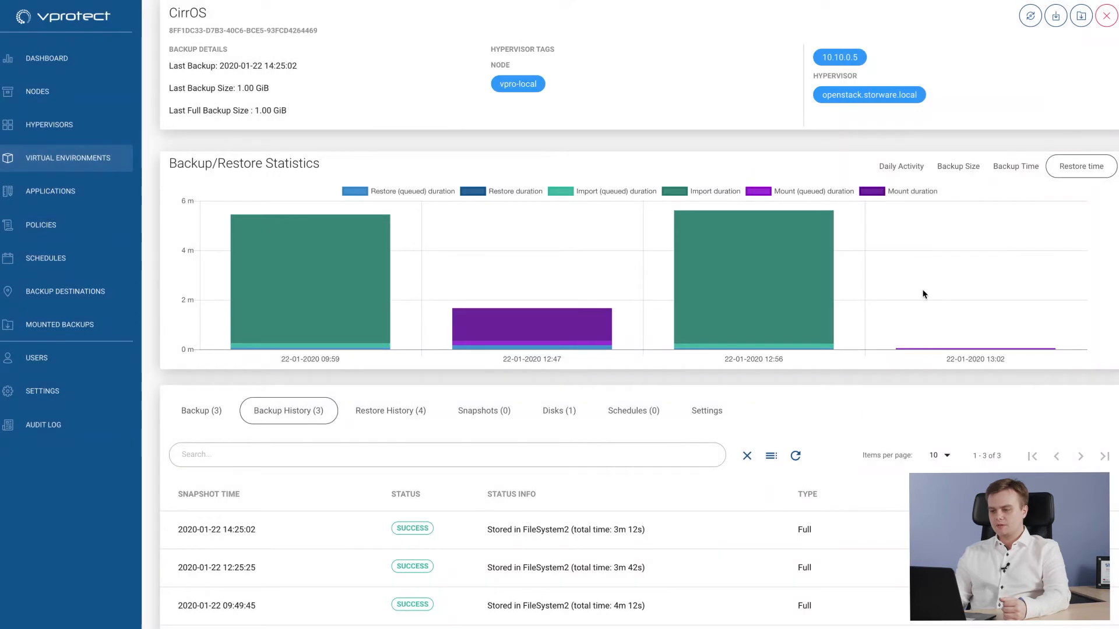
# - Review the CirrOS disks and its settings for pre-snapshot command execution
pyautogui.click(564, 415)
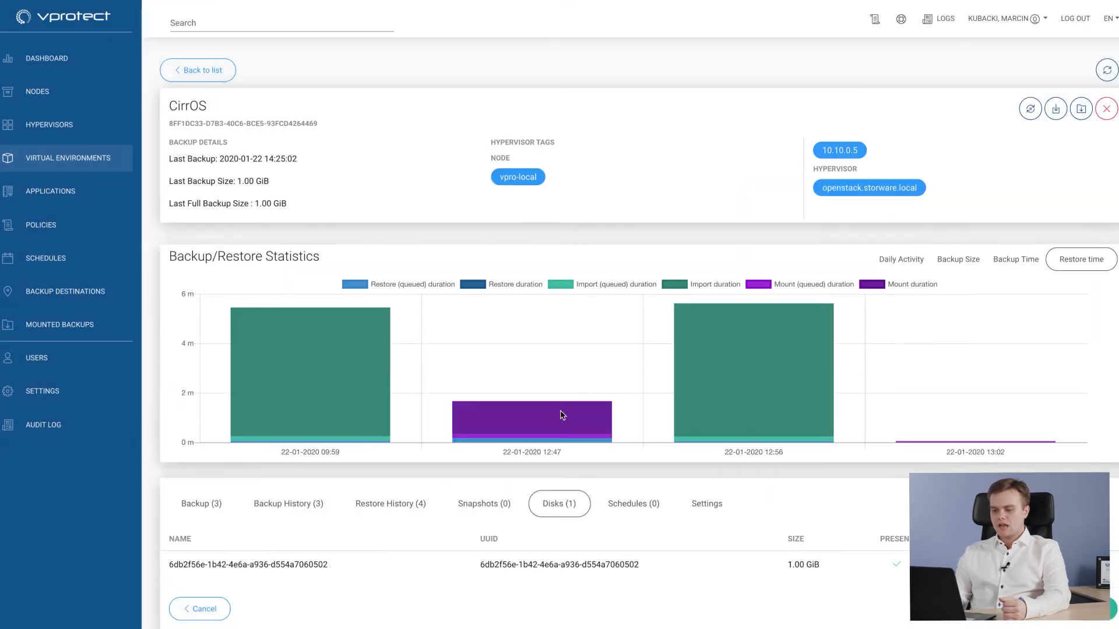
pyautogui.moveTo(684, 398)
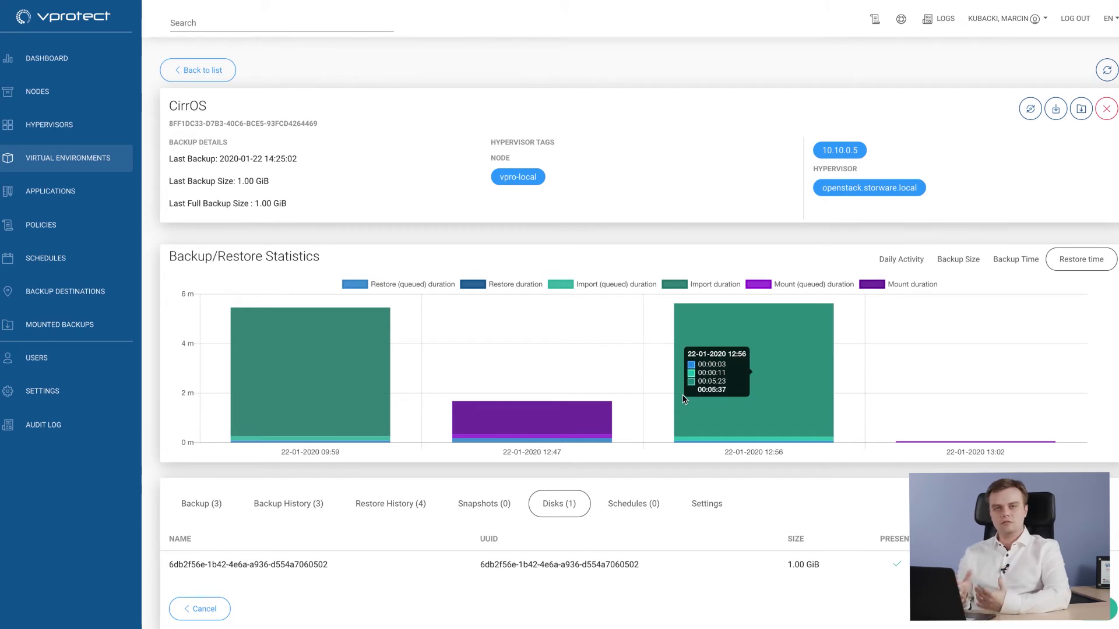
pyautogui.click(696, 502)
pyautogui.scroll(-4, 685, 364)
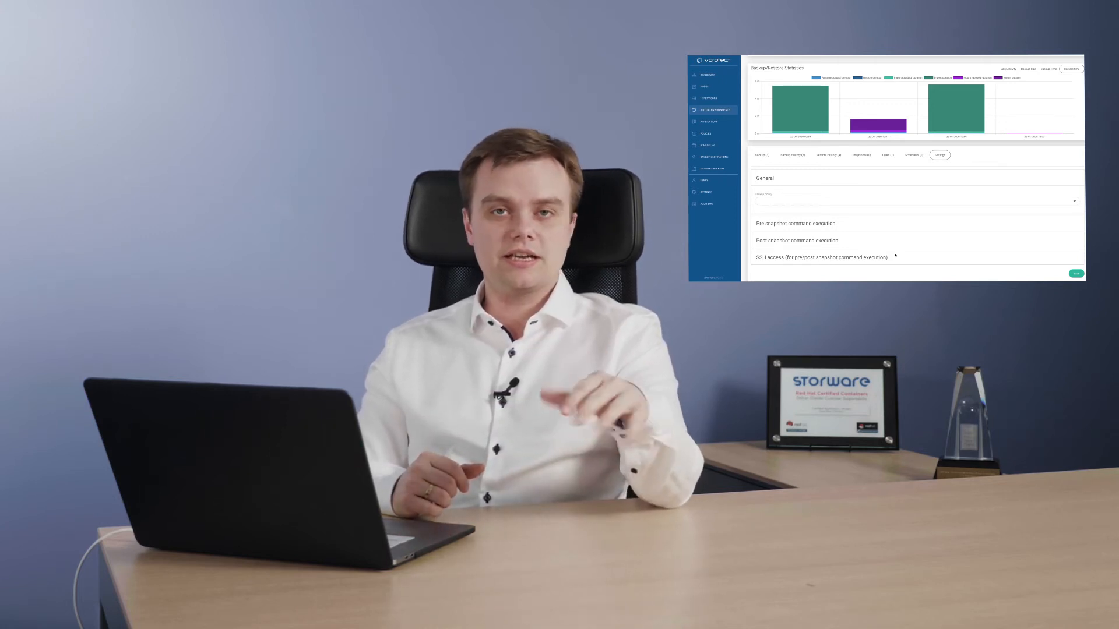
pyautogui.click(781, 227)
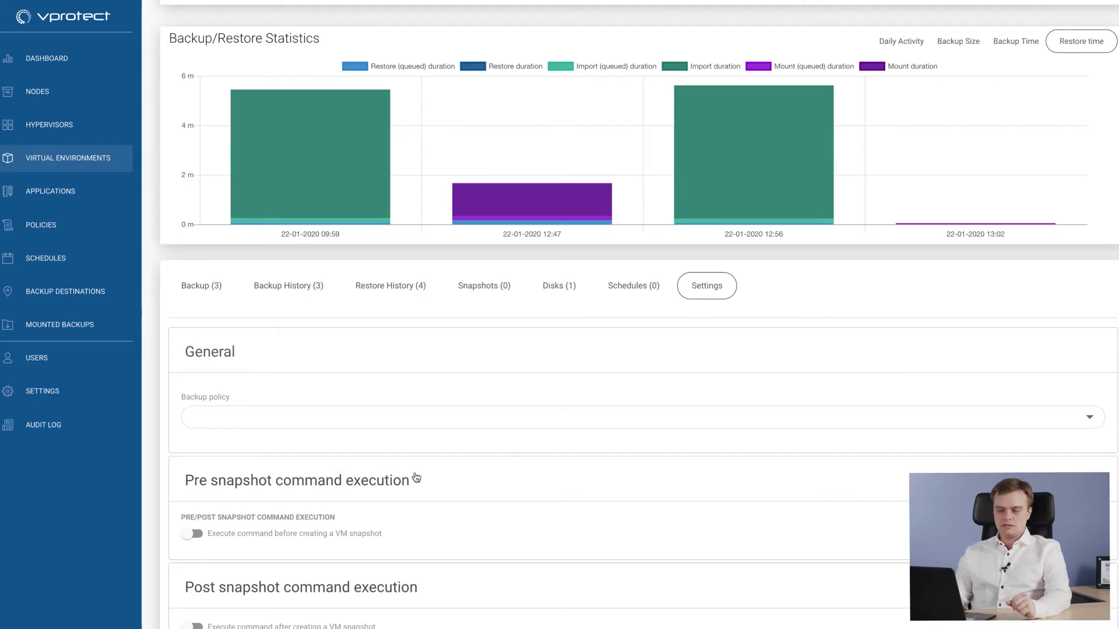
pyautogui.scroll(4, 872, 285)
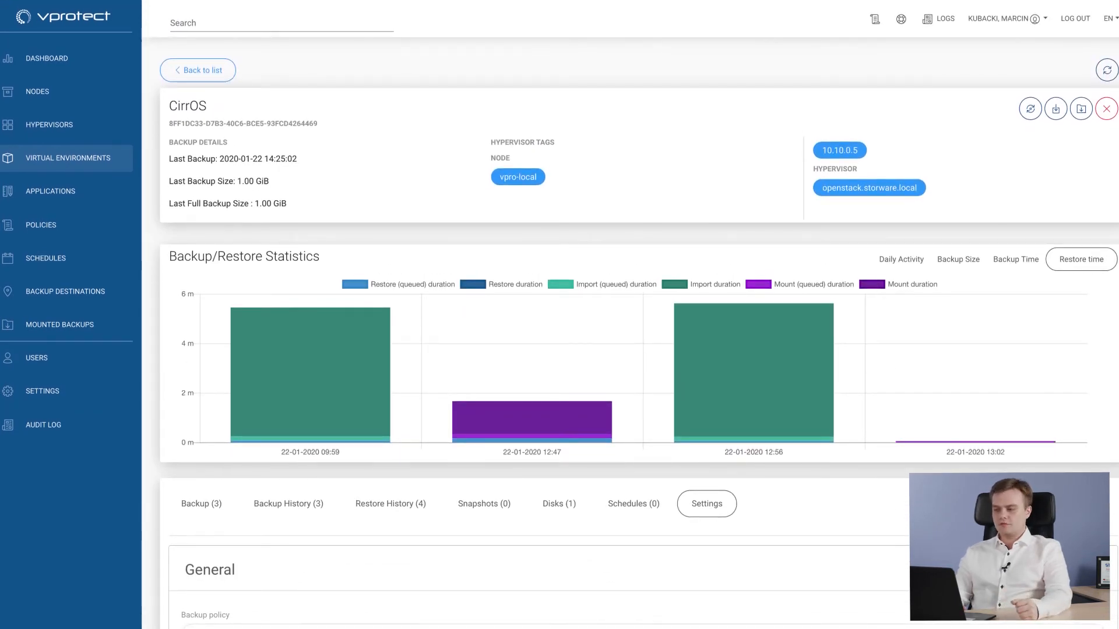
pyautogui.click(1056, 110)
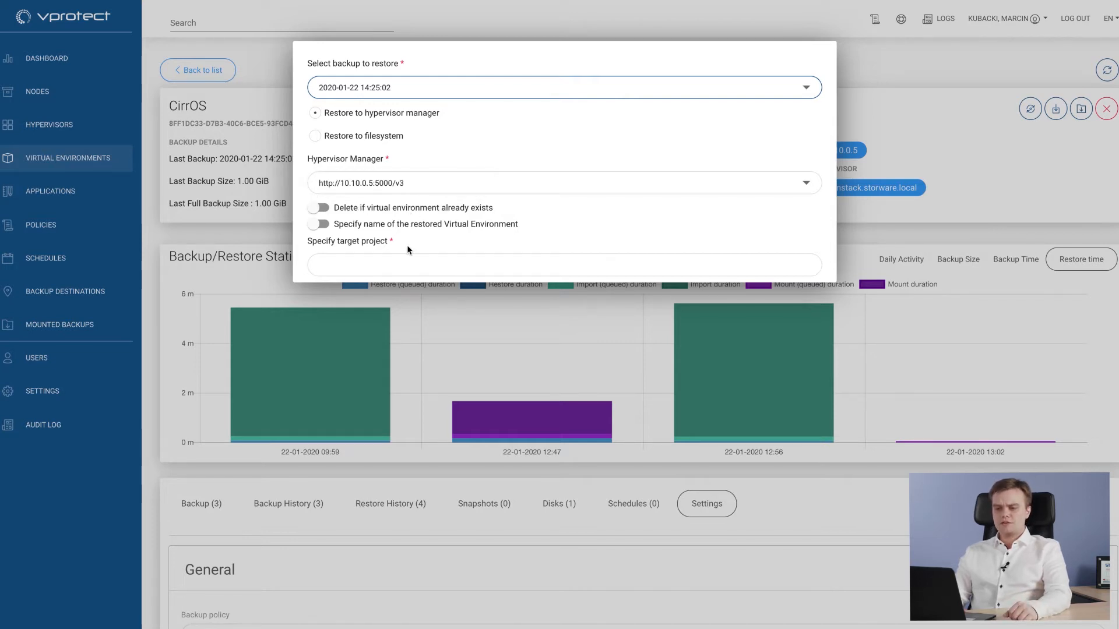
pyautogui.scroll(-1, 407, 235)
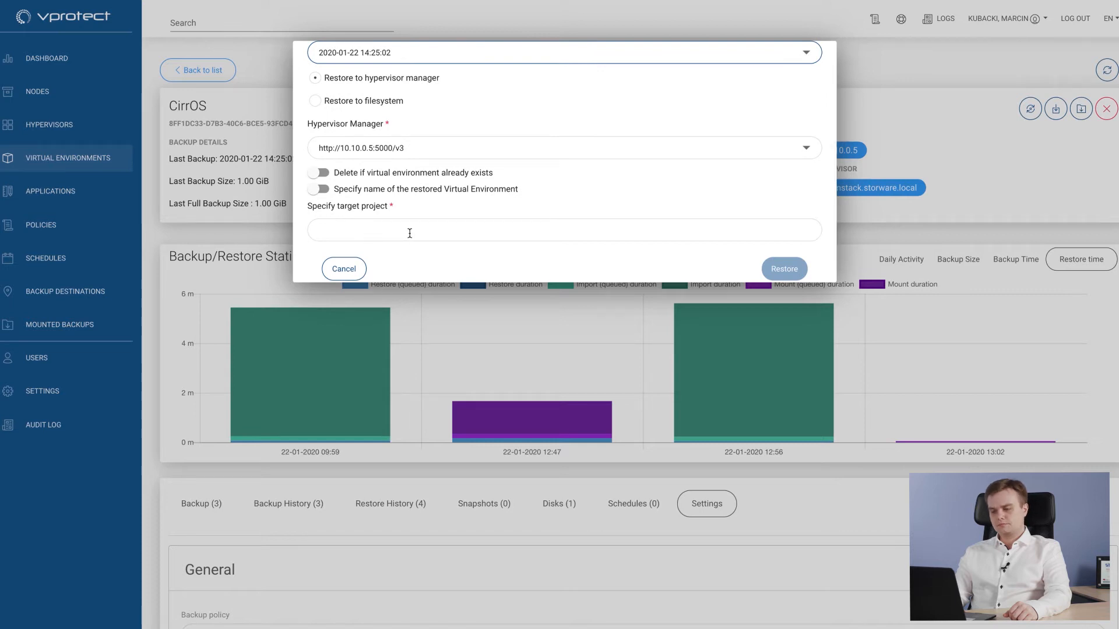
pyautogui.click(323, 190)
pyautogui.scroll(-1, 466, 225)
pyautogui.click(464, 198)
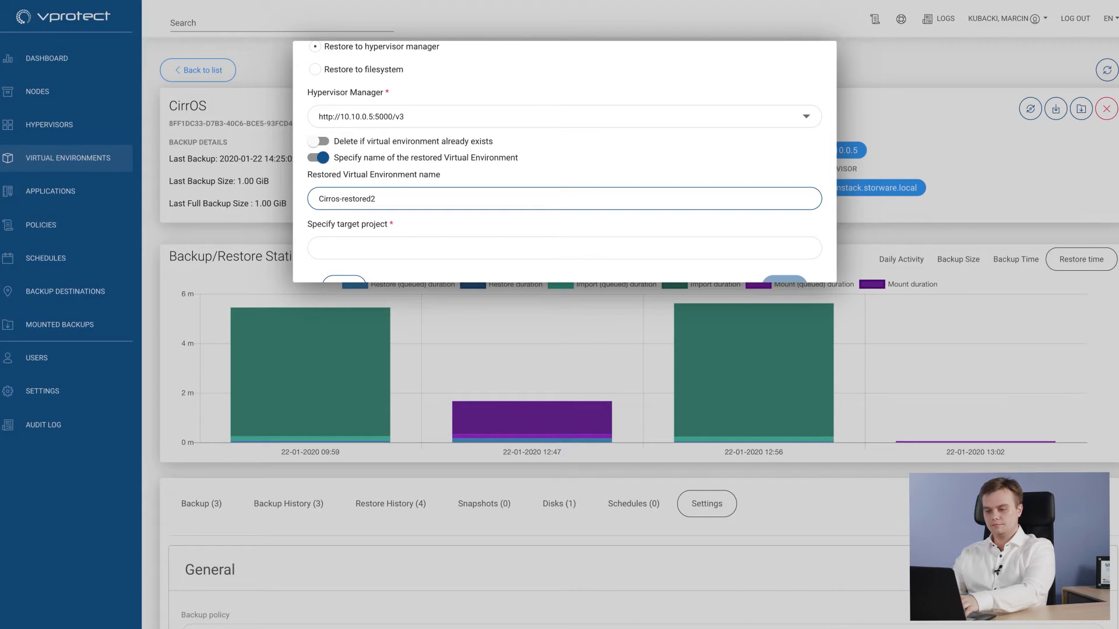
pyautogui.scroll(-1, 419, 227)
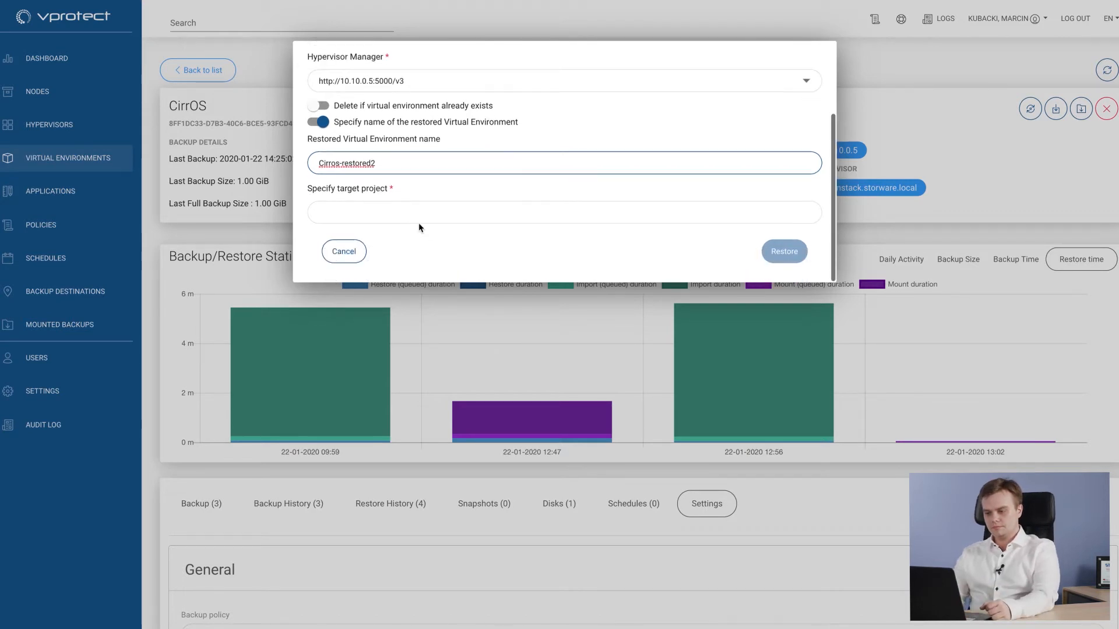
pyautogui.click(397, 207)
pyautogui.write('admin')
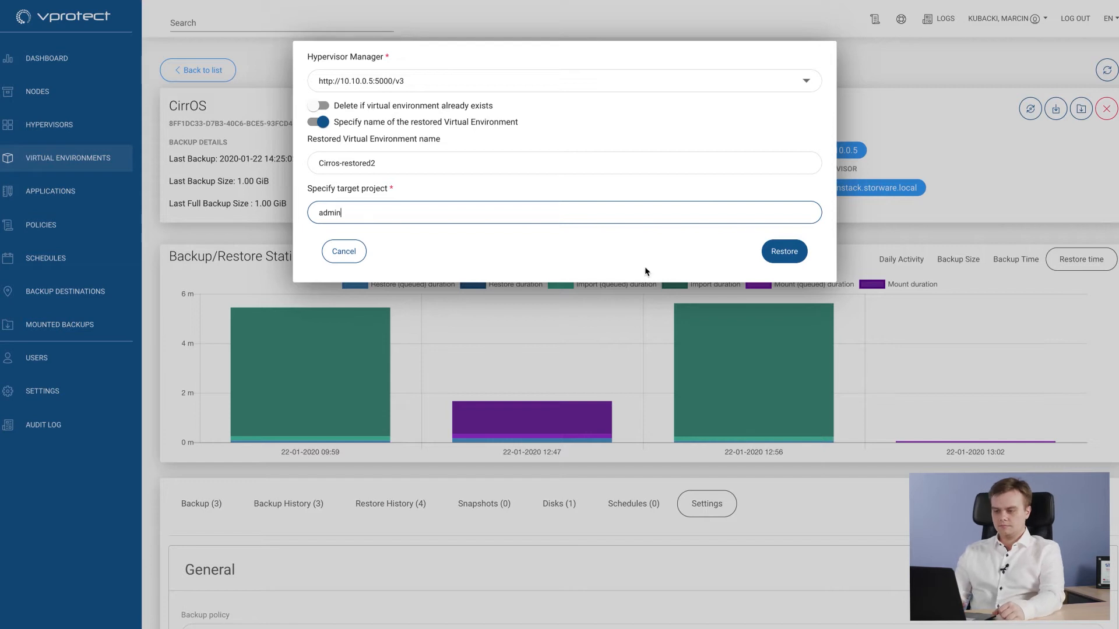
pyautogui.click(776, 253)
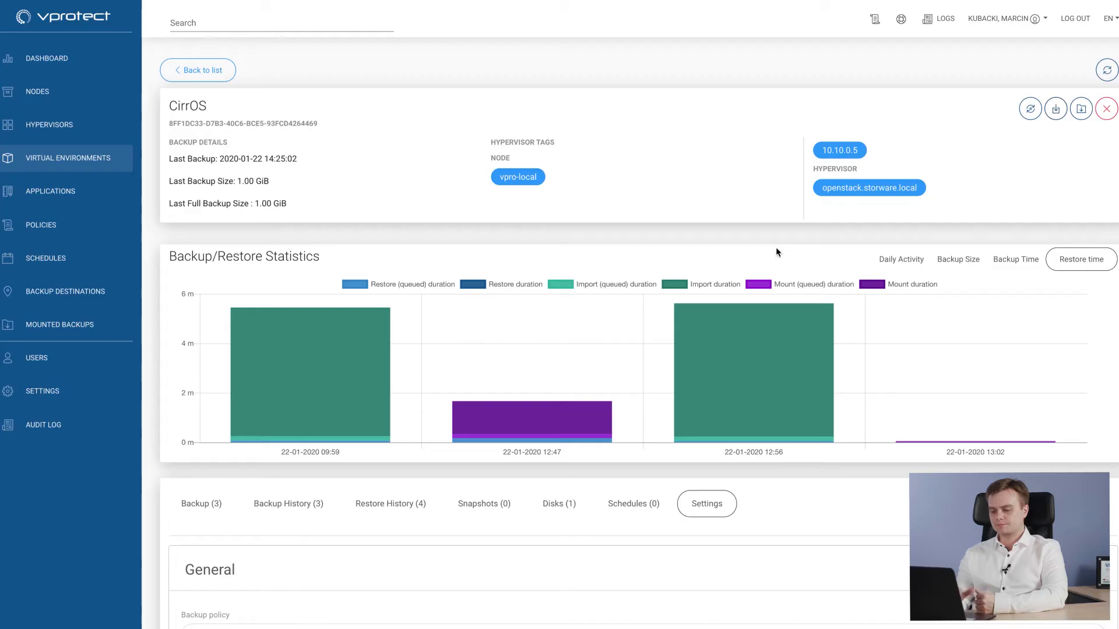
pyautogui.click(712, 627)
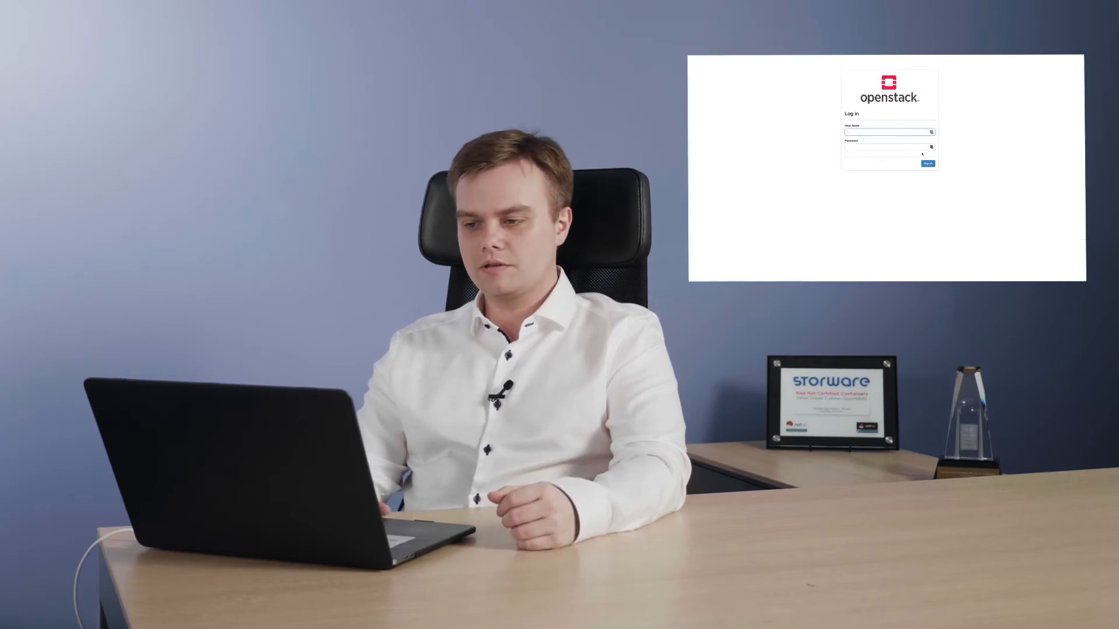
# - Log in to the OpenStack dashboard with the saved user name and password, and show the project's compute instances
pyautogui.click(931, 132)
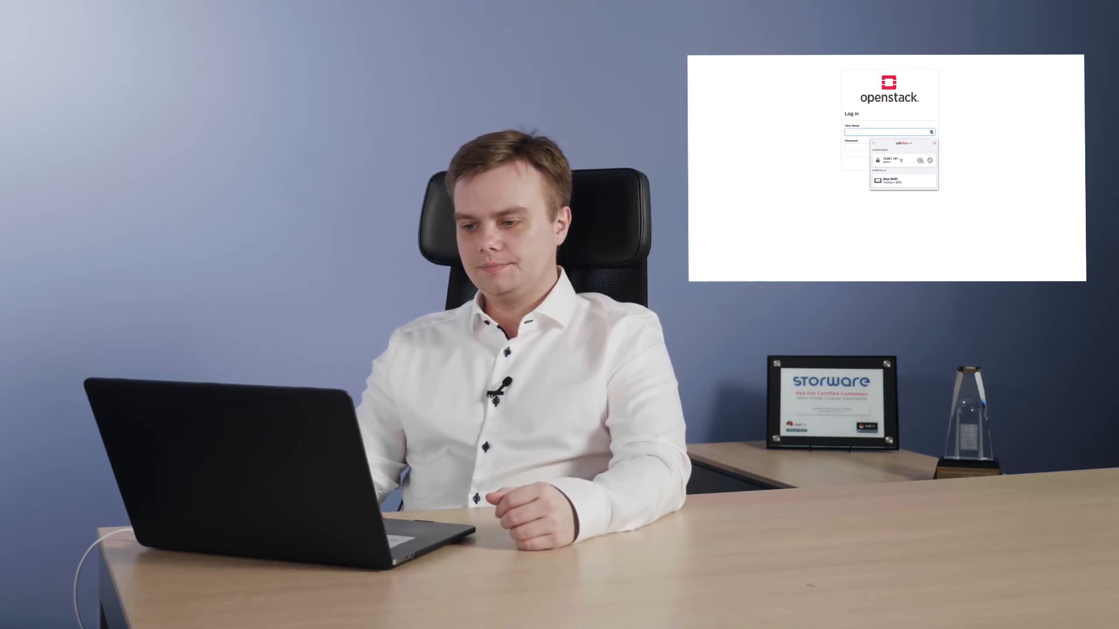
pyautogui.click(898, 161)
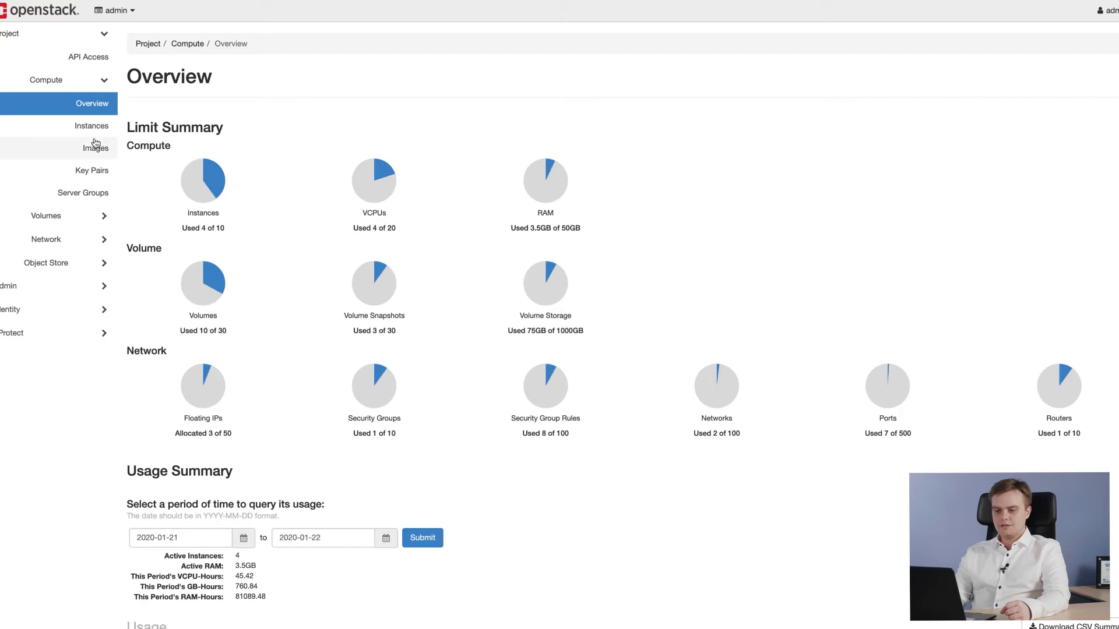
pyautogui.click(72, 127)
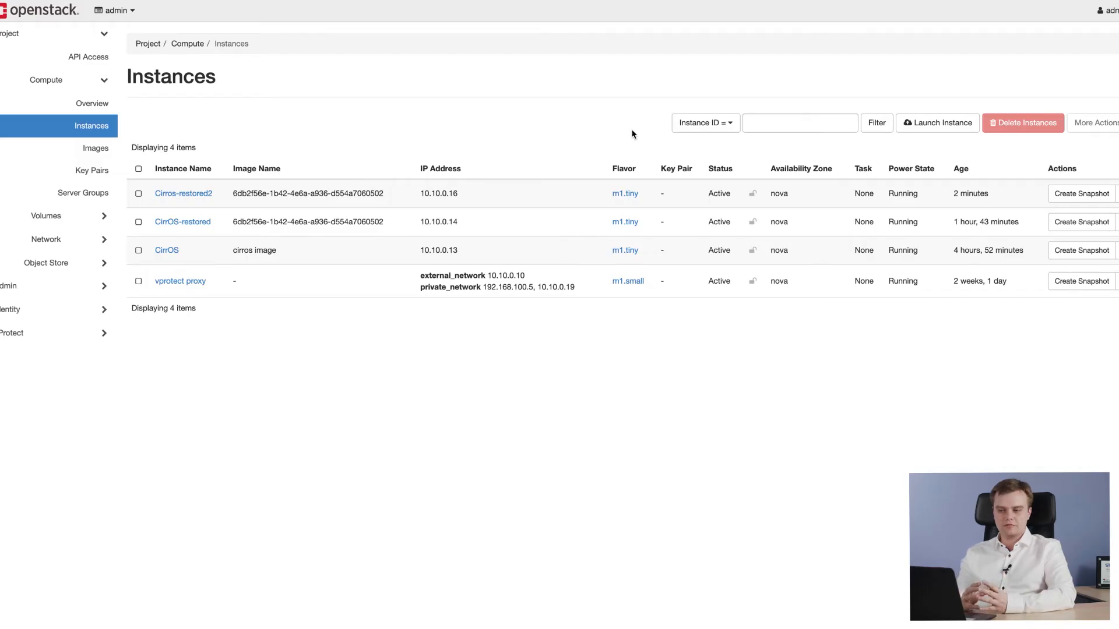
# - Start a full backup of the CirrOS instance to FileSystem2 from the vProtect section of the OpenStack dashboard
pyautogui.click(30, 333)
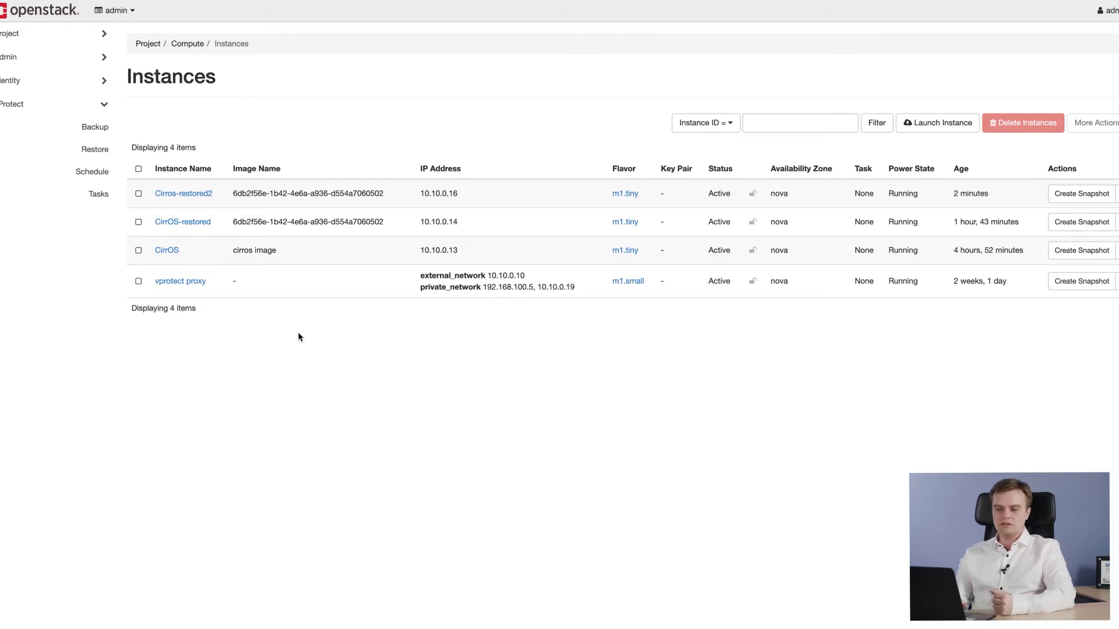
pyautogui.click(90, 135)
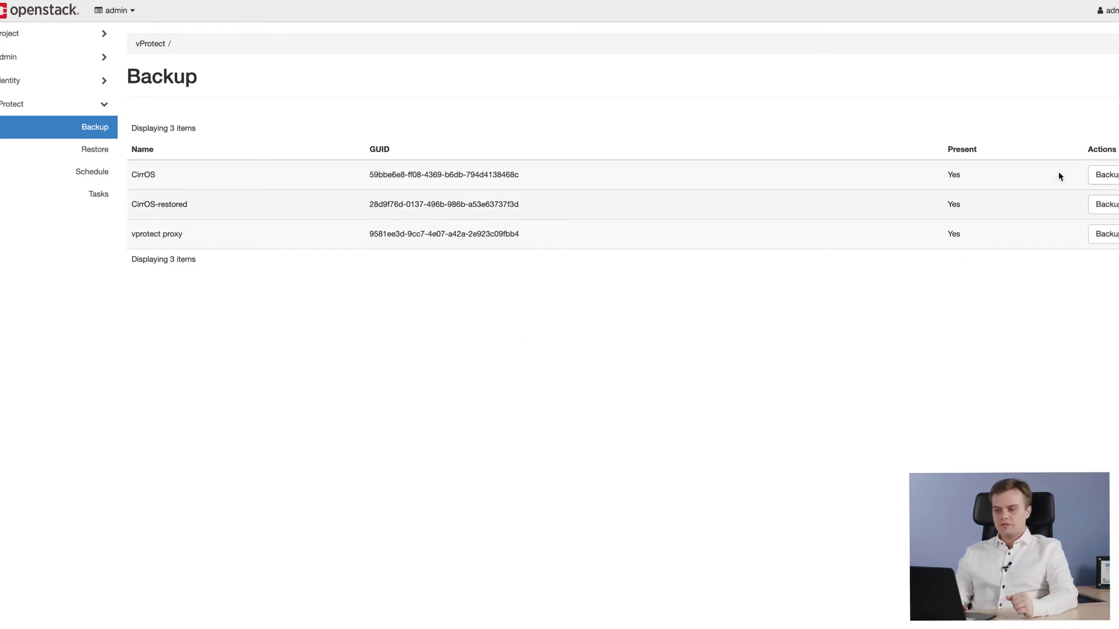
pyautogui.click(1099, 173)
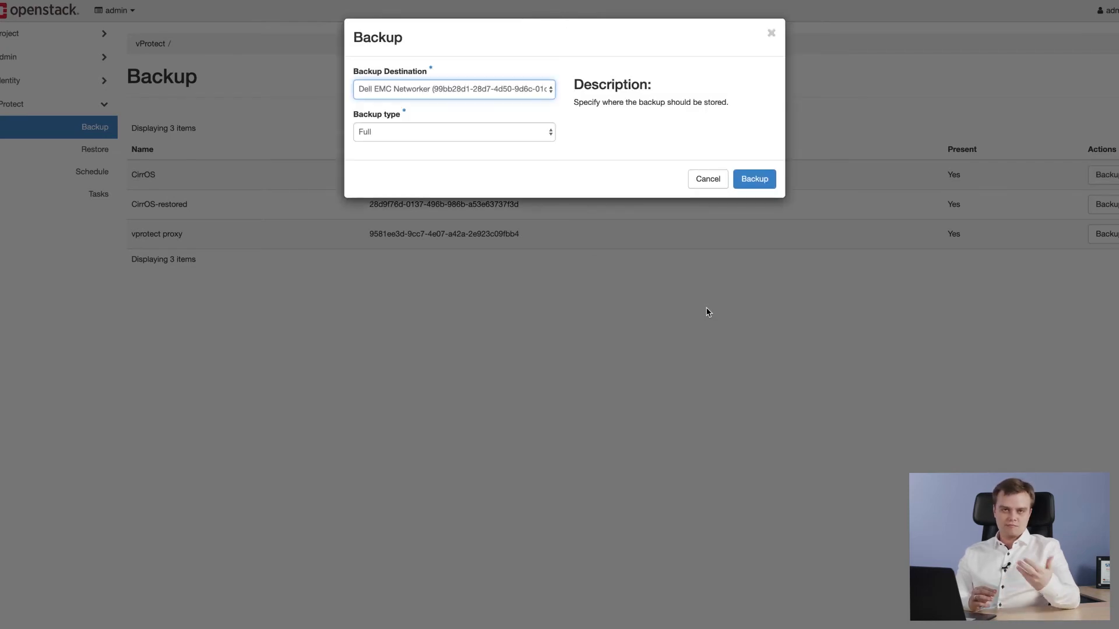
pyautogui.click(441, 95)
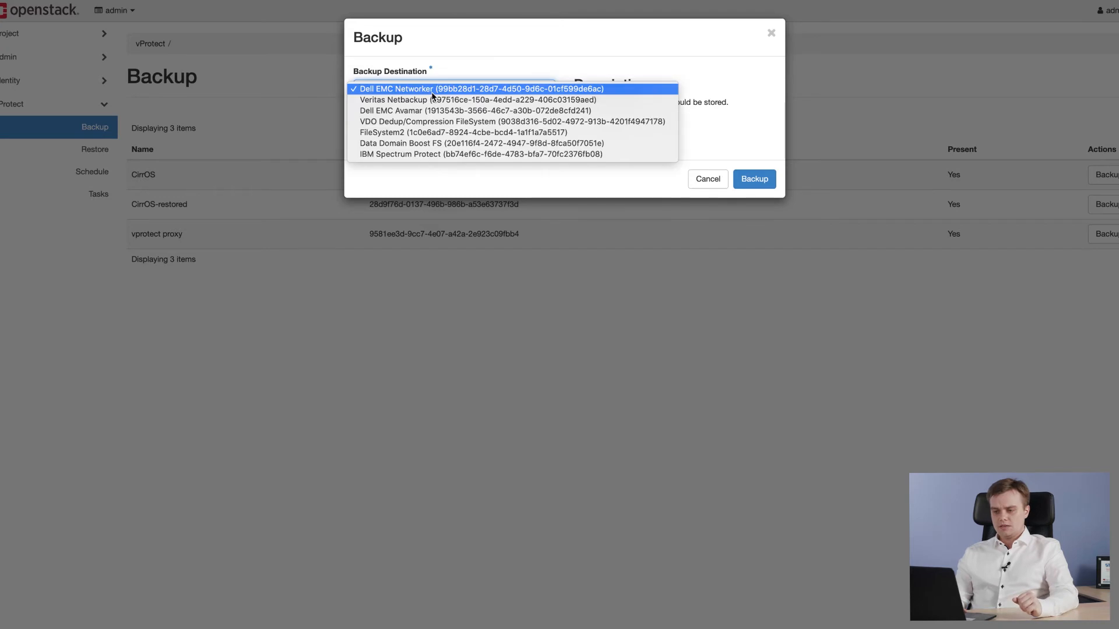
pyautogui.click(423, 133)
pyautogui.click(753, 178)
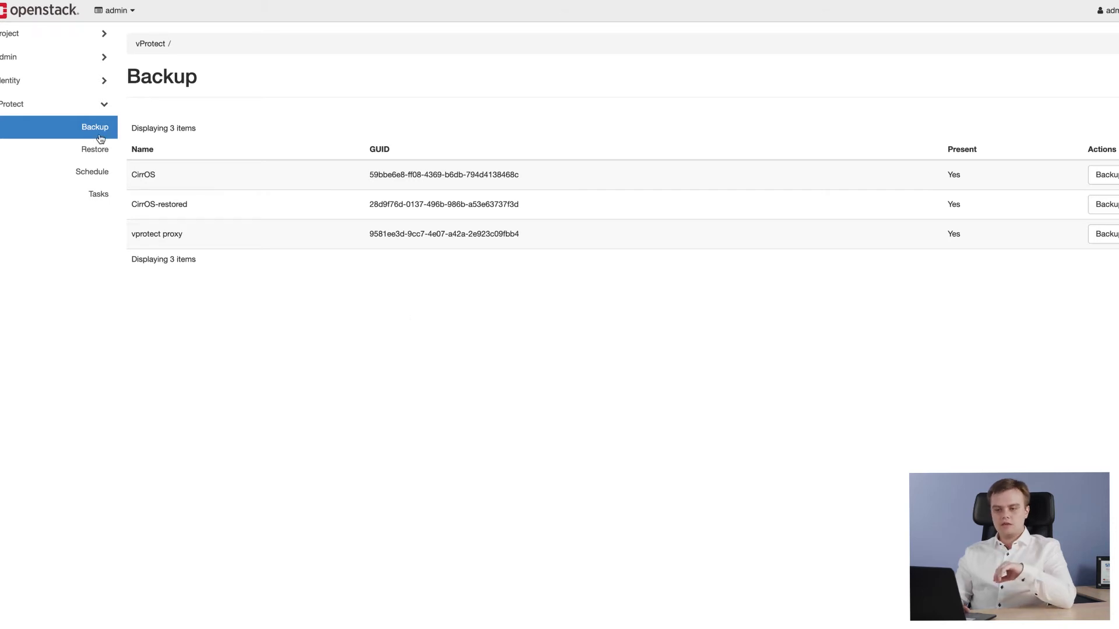
# - Review the restore options for the CirrOS instance in the vProtect section, and close them without restoring
pyautogui.click(81, 149)
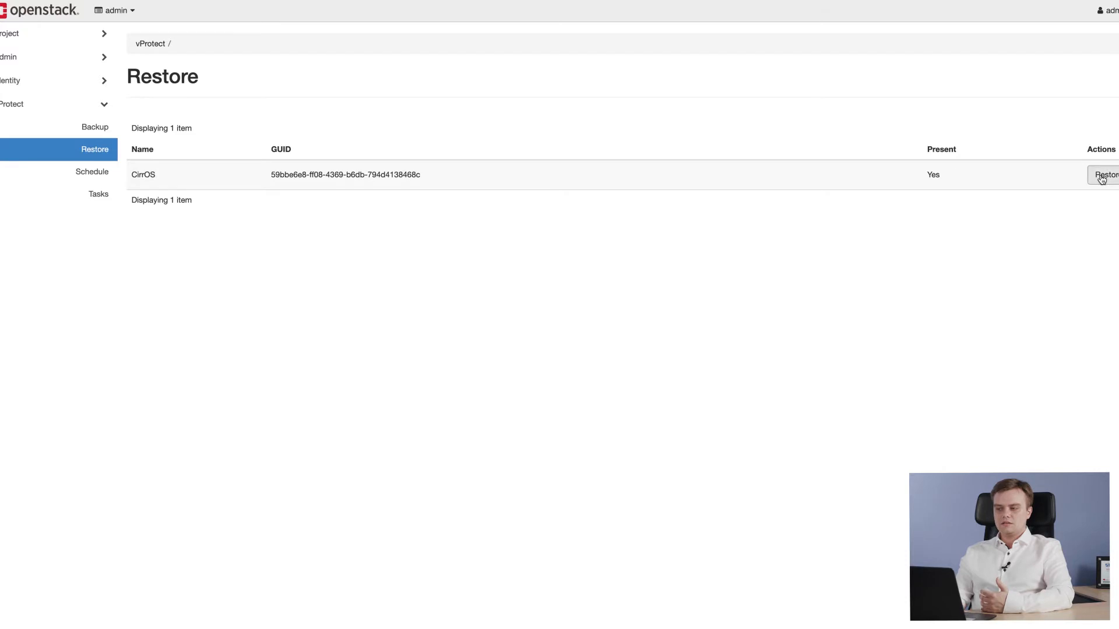
pyautogui.click(1103, 175)
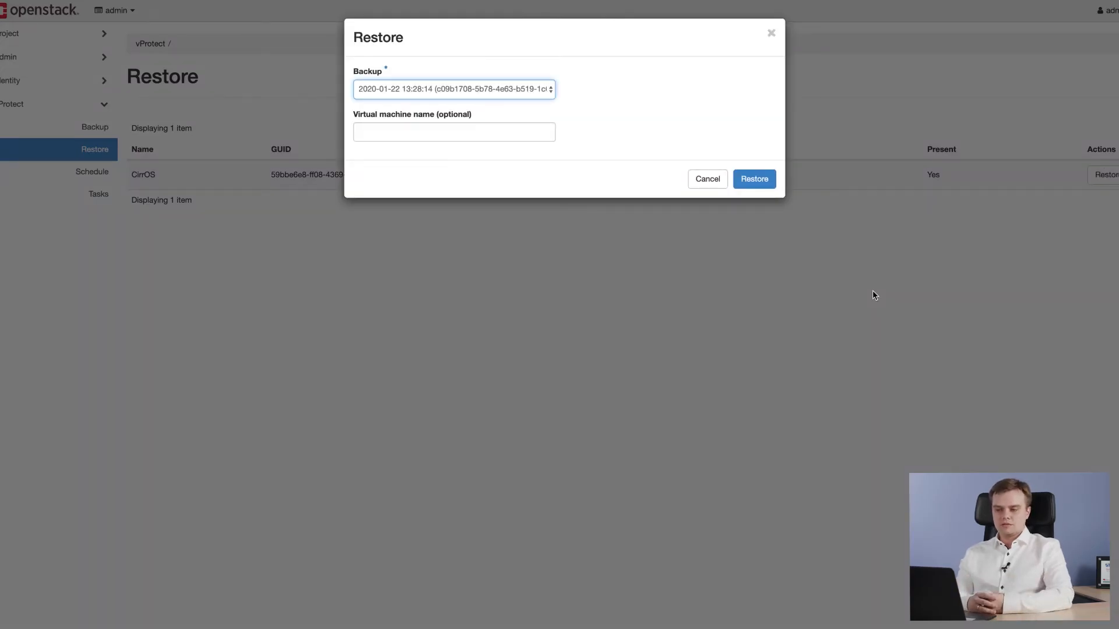
pyautogui.click(708, 180)
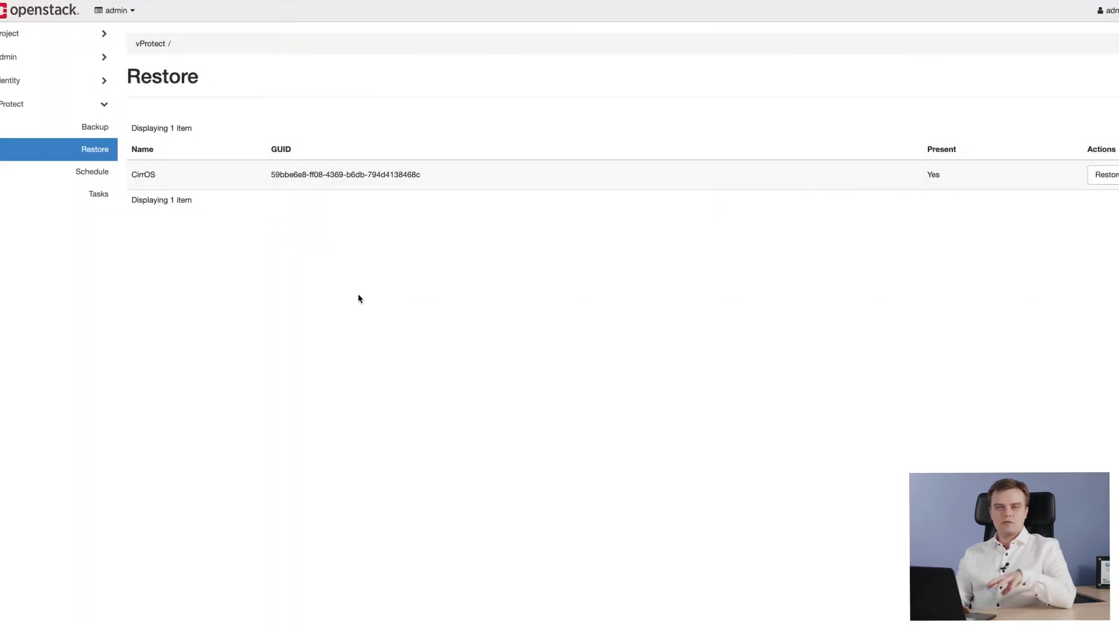
# - Examine the new backup schedule's details, days, day-of-week occurrences, months and policies without creating it, and go to the vProtect tasks
pyautogui.click(90, 171)
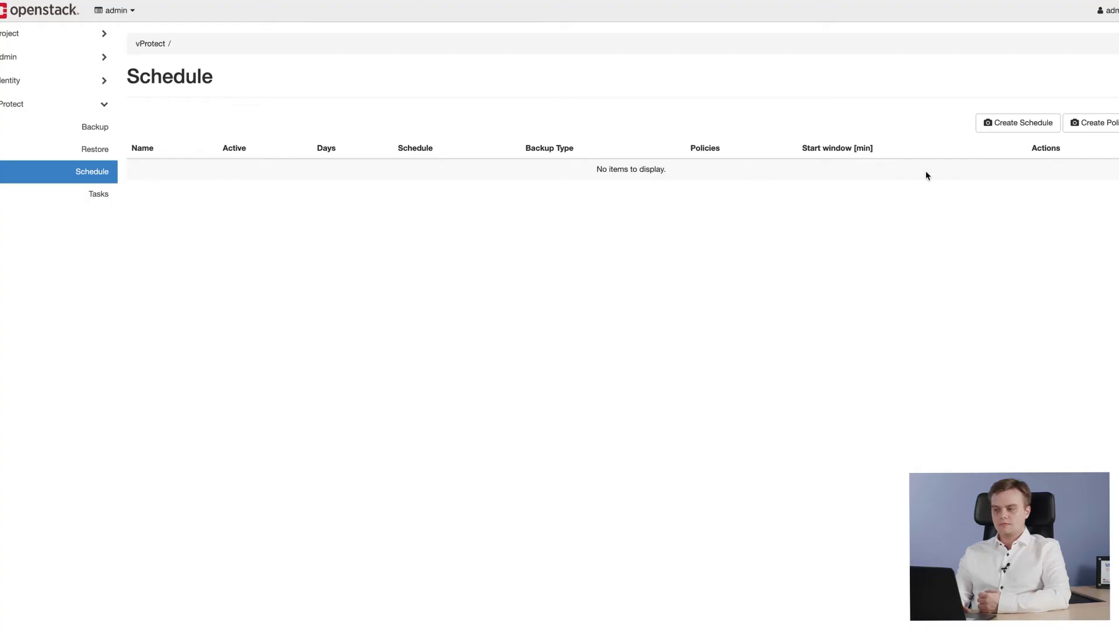
pyautogui.click(1001, 120)
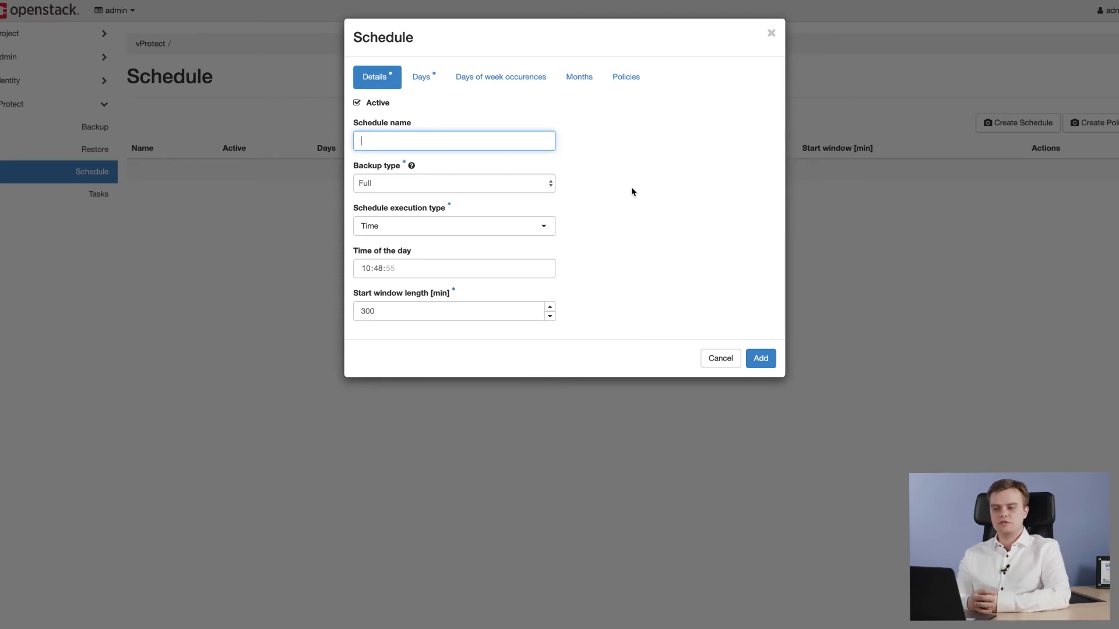
pyautogui.click(421, 77)
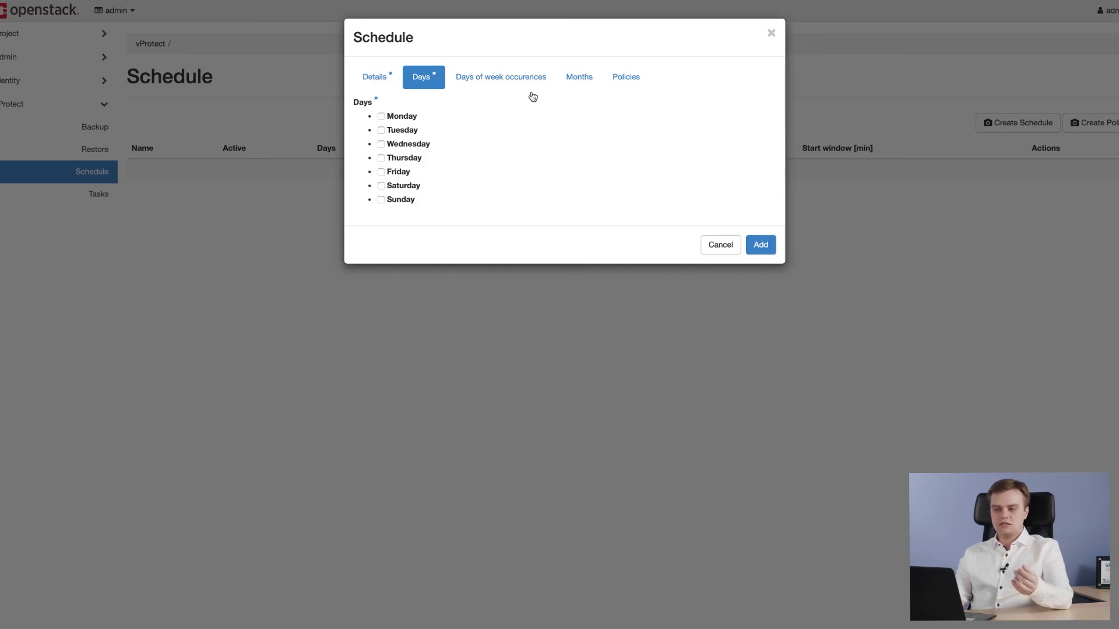
pyautogui.click(521, 87)
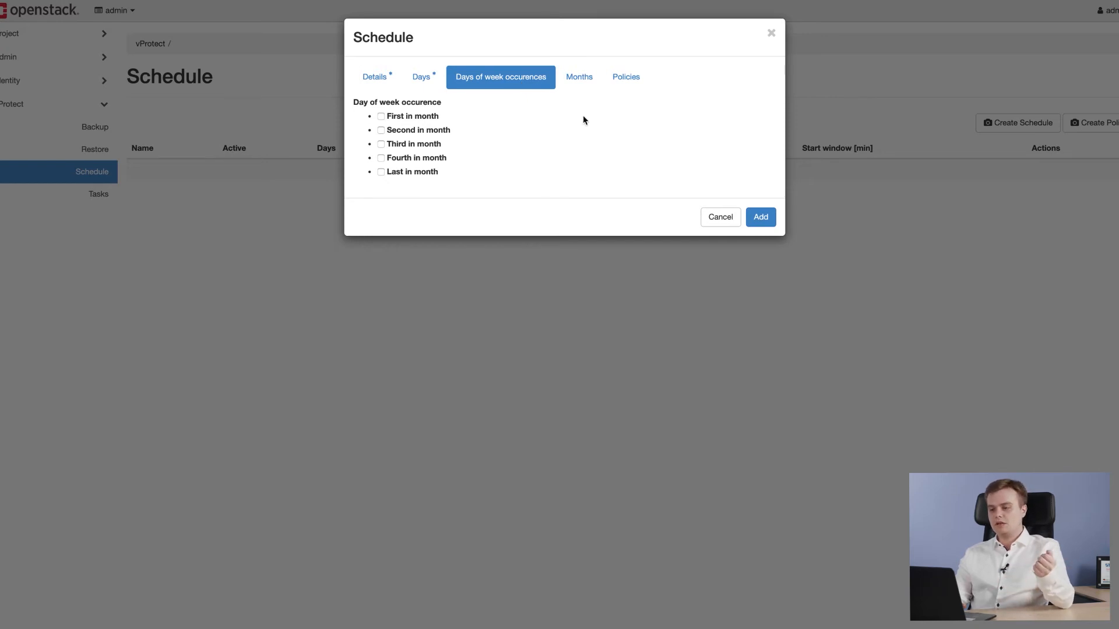
pyautogui.click(579, 80)
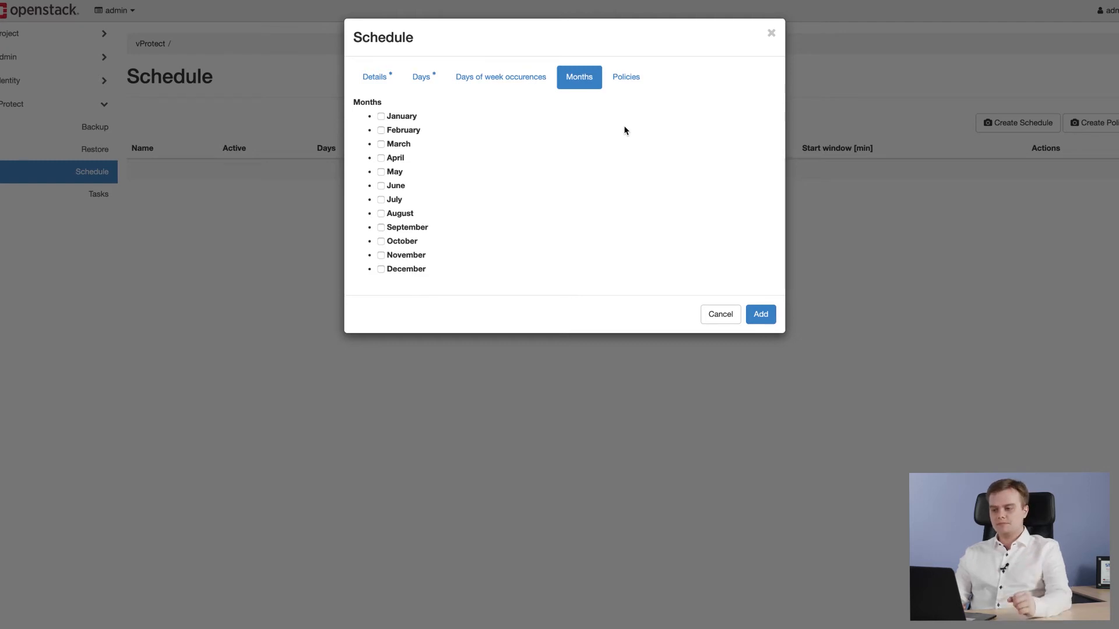
pyautogui.click(627, 79)
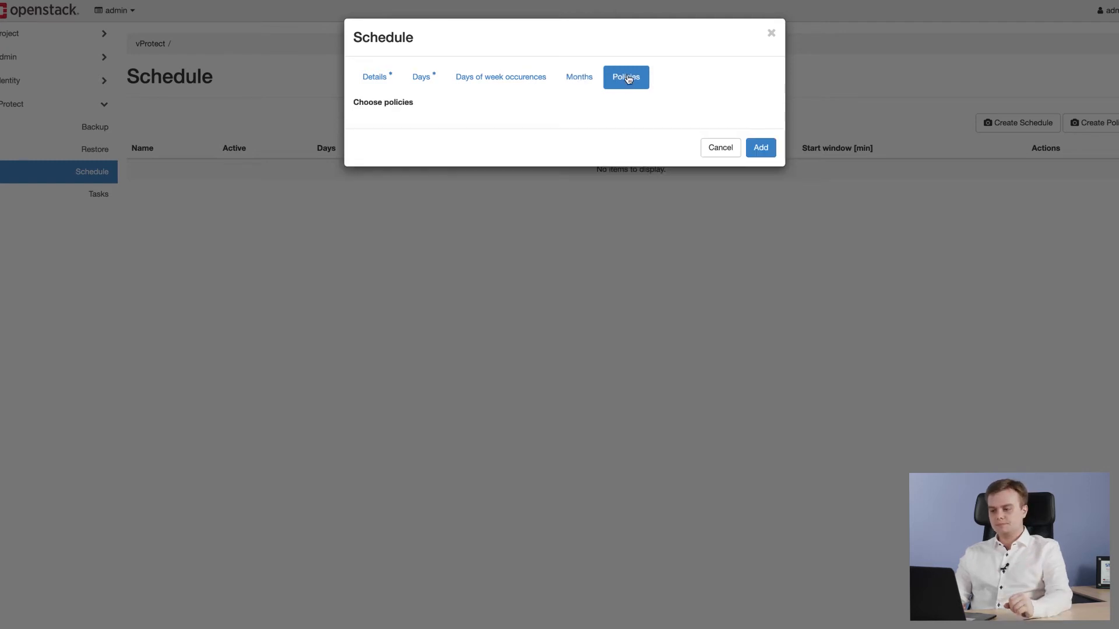
pyautogui.click(772, 36)
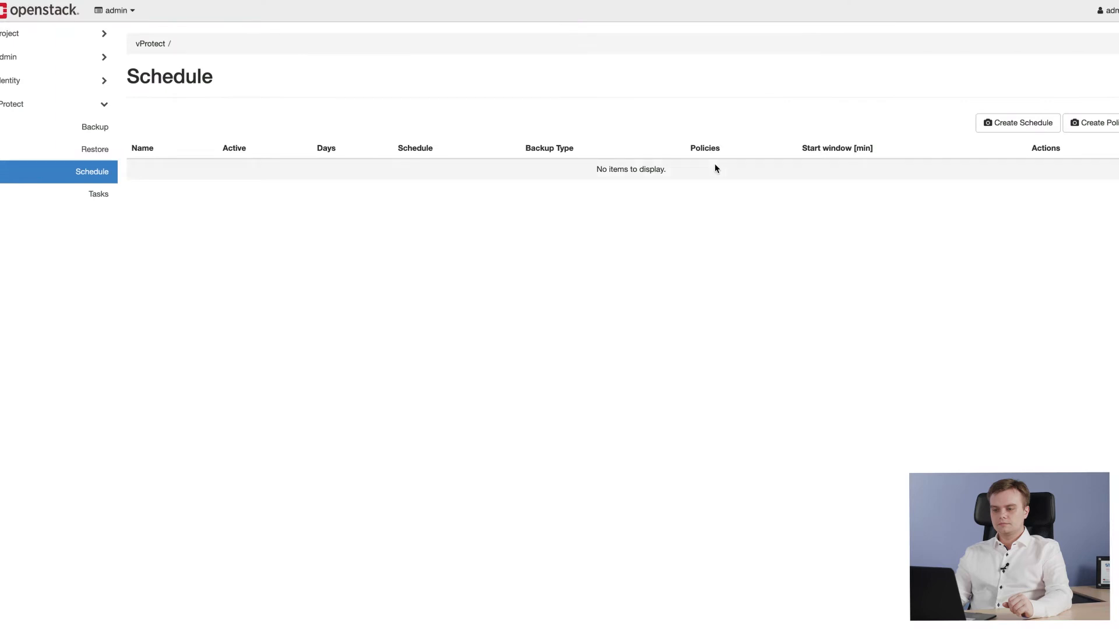
pyautogui.click(105, 205)
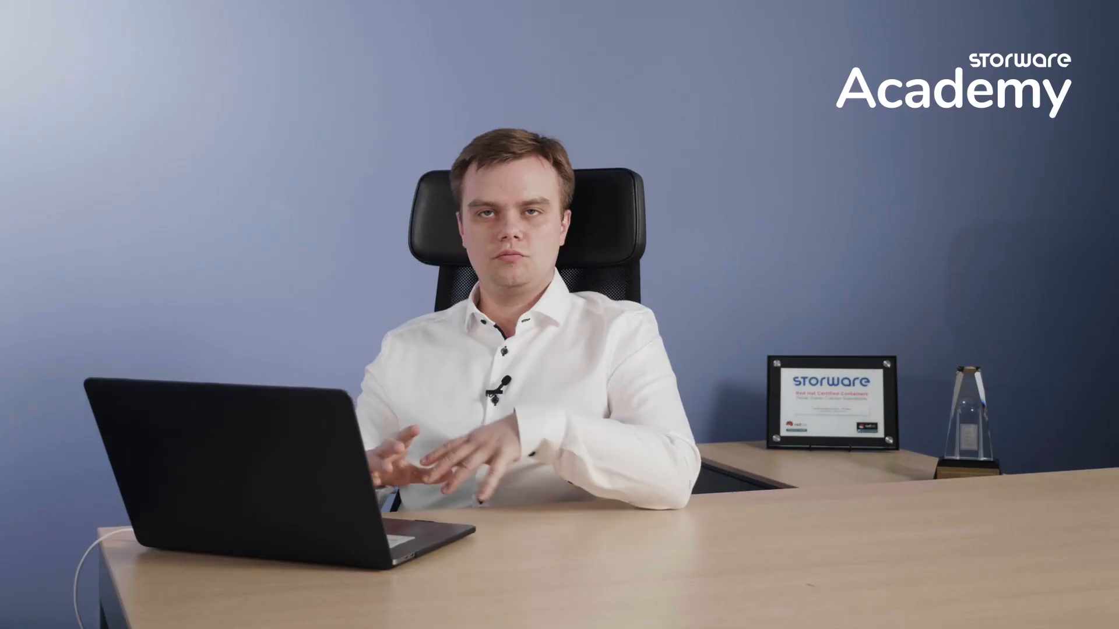
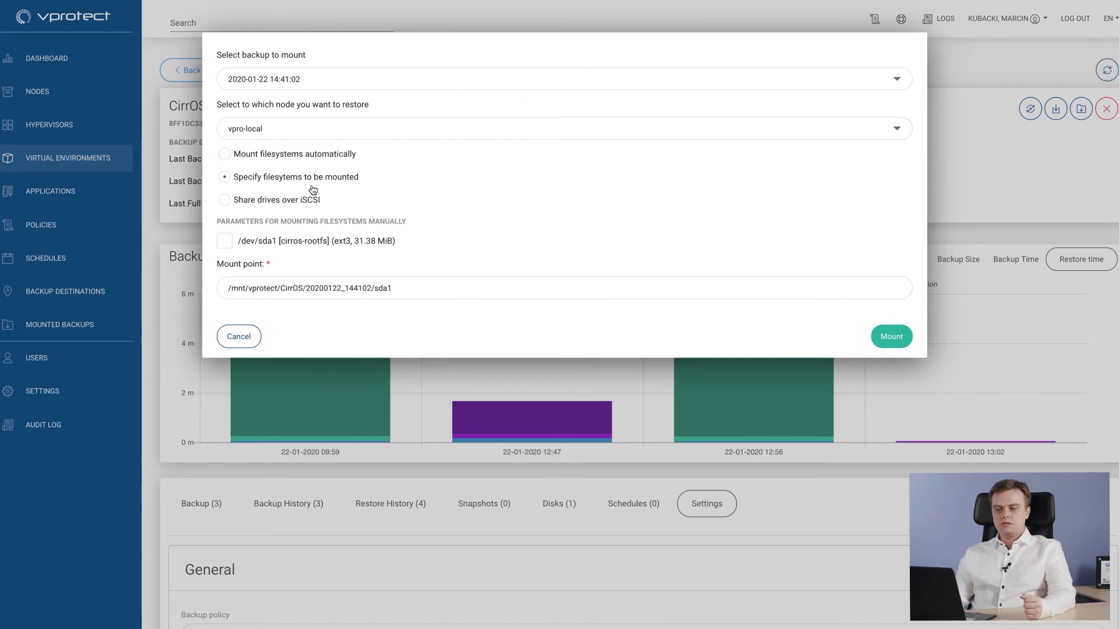
# - Check the iSCSI sharing option for mounting the CirrOS backup, and open the details of the already mounted CirrOS backup
pyautogui.click(308, 201)
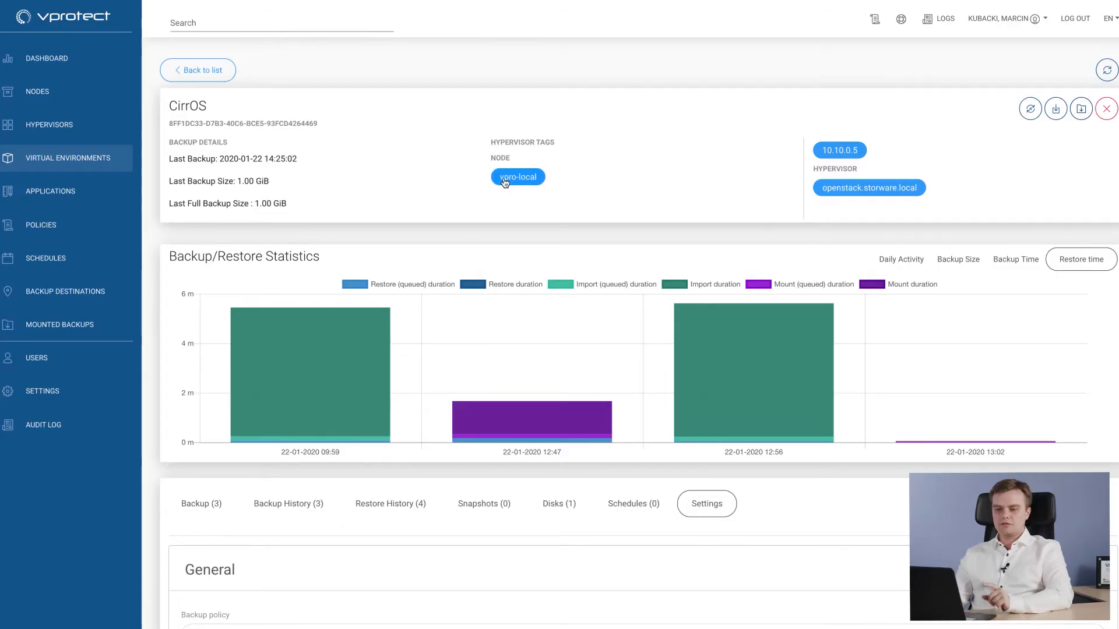
pyautogui.click(68, 330)
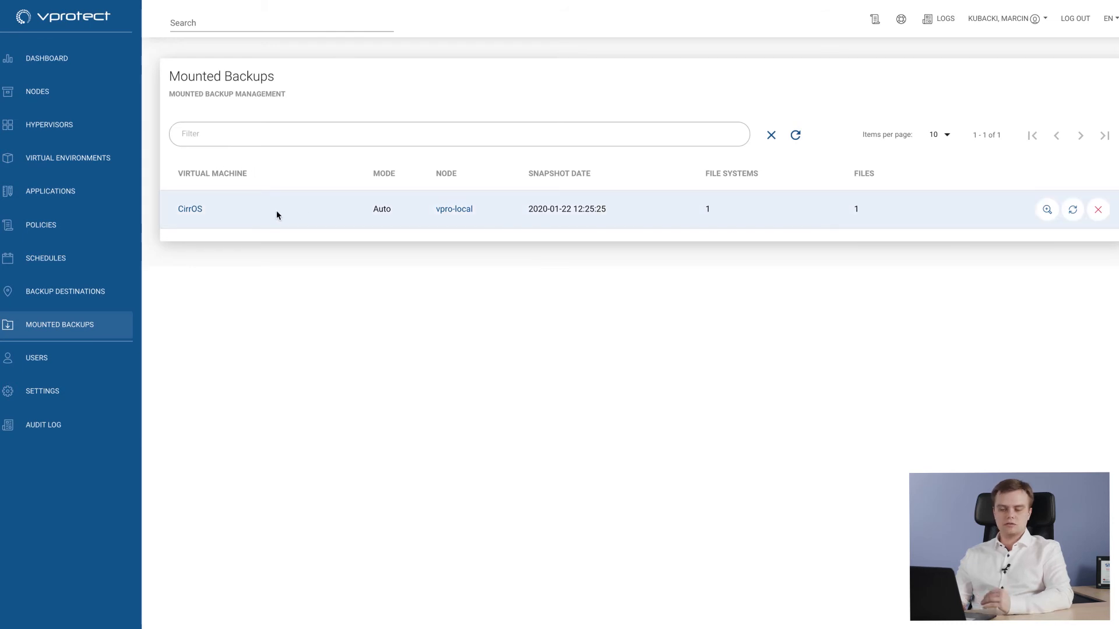
pyautogui.moveTo(607, 212); pyautogui.dragTo(567, 220)
pyautogui.click(629, 205)
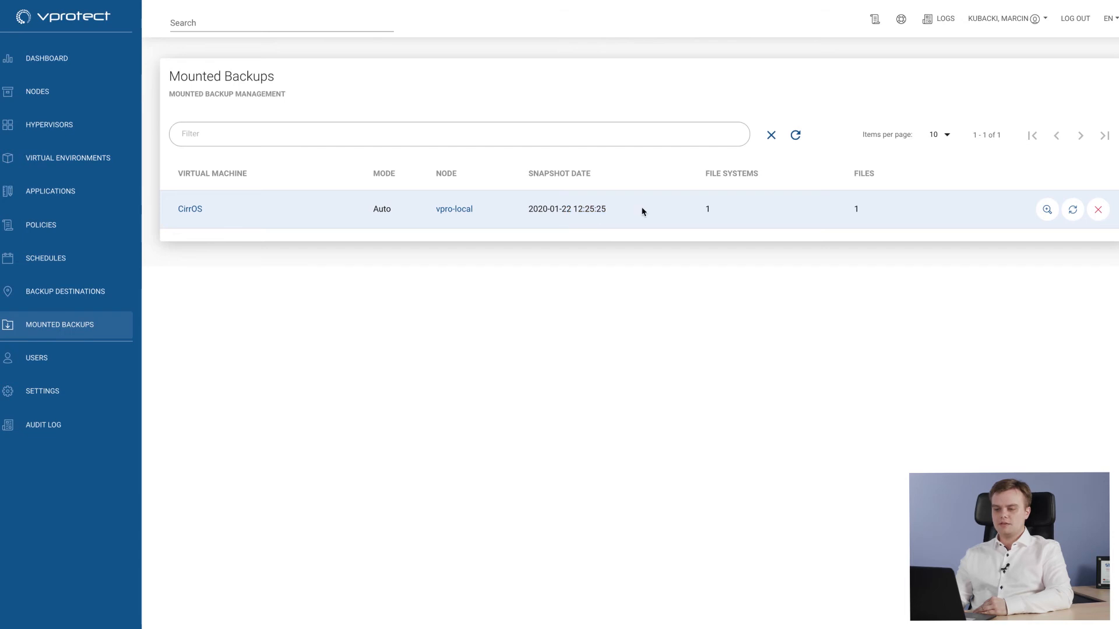
pyautogui.click(1047, 210)
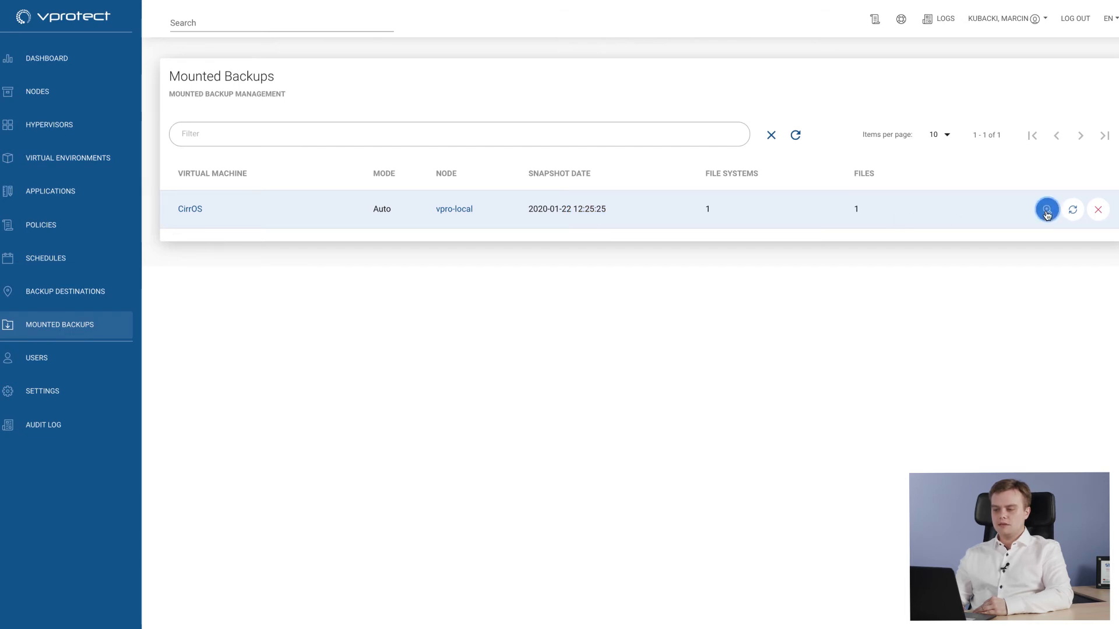
# - Browse the mounted backup's file system, mark the boot directory without downloading it, and inspect the mount path
pyautogui.moveTo(317, 391); pyautogui.dragTo(553, 397)
pyautogui.click(673, 386)
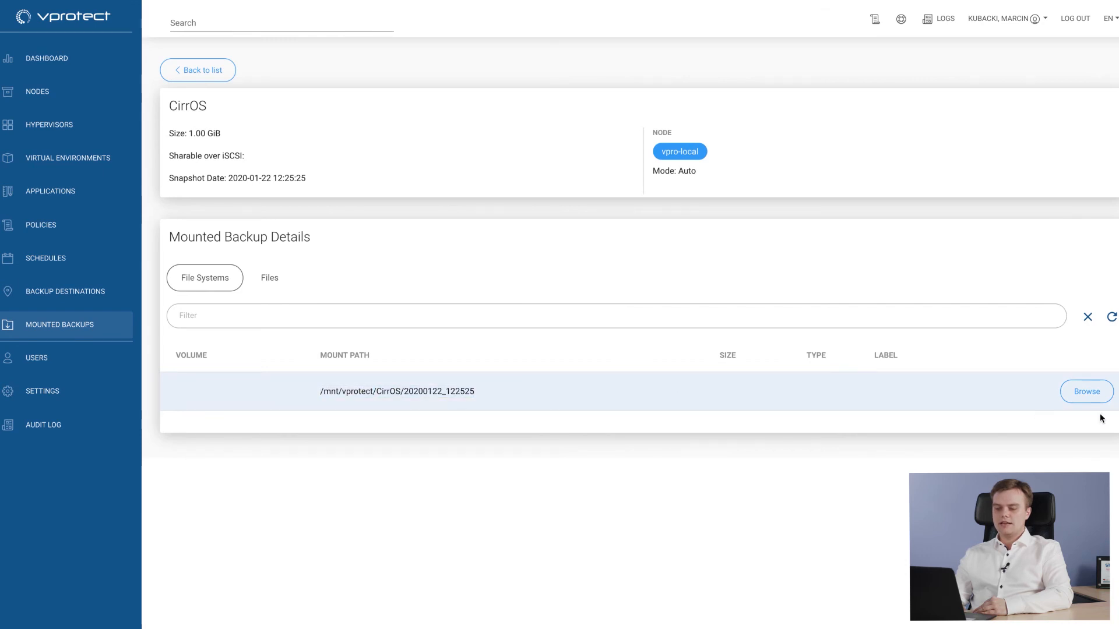
pyautogui.click(1100, 392)
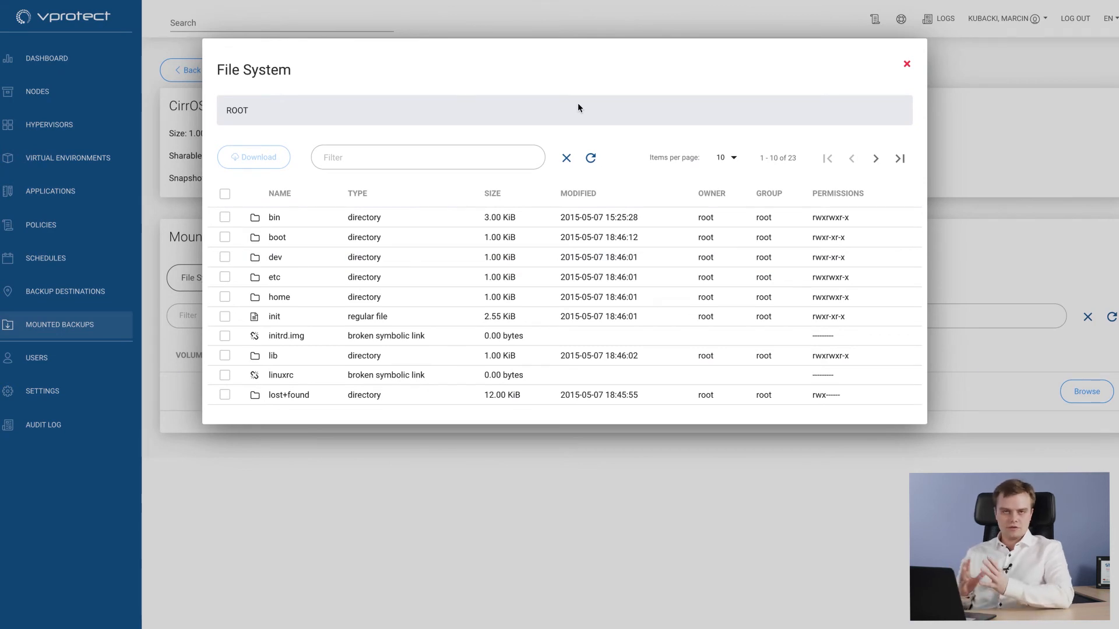
pyautogui.click(225, 238)
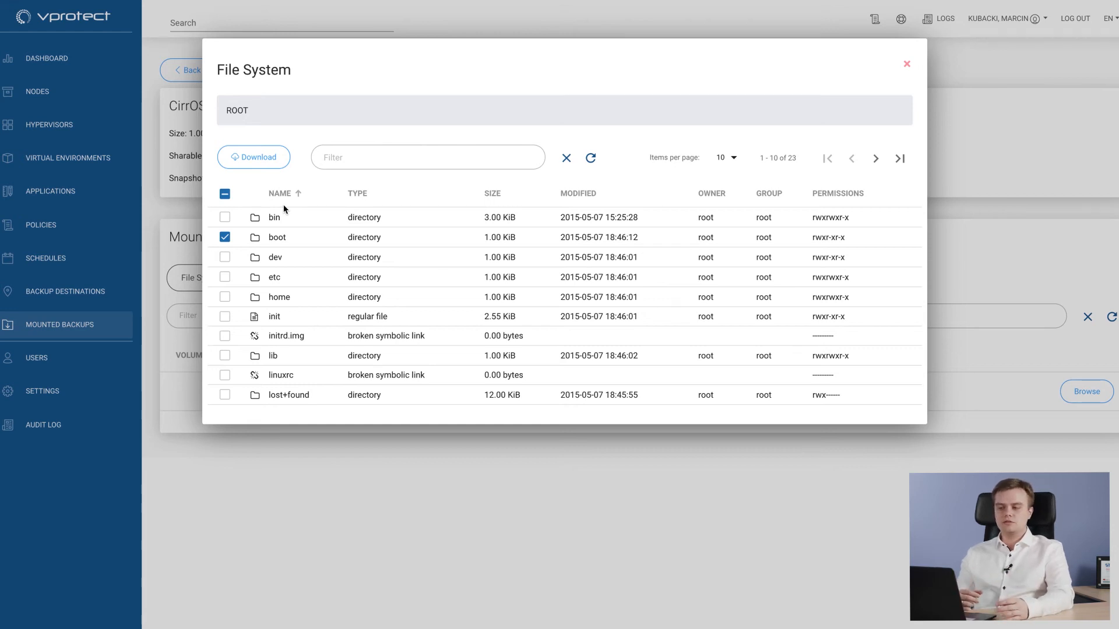
pyautogui.click(904, 64)
pyautogui.moveTo(497, 393); pyautogui.dragTo(284, 392)
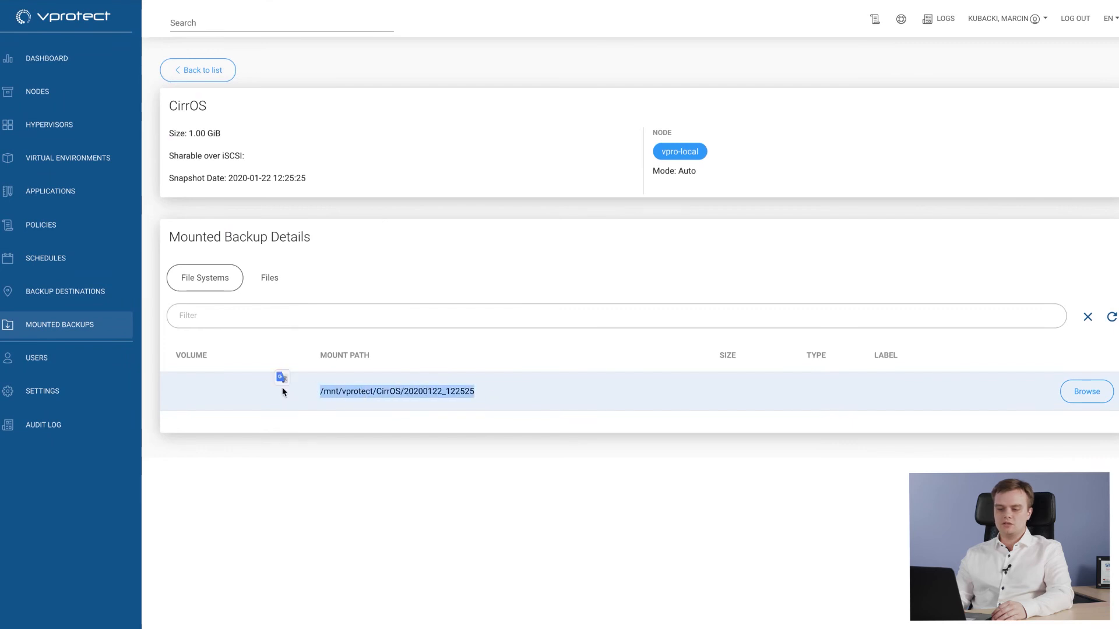
pyautogui.click(284, 392)
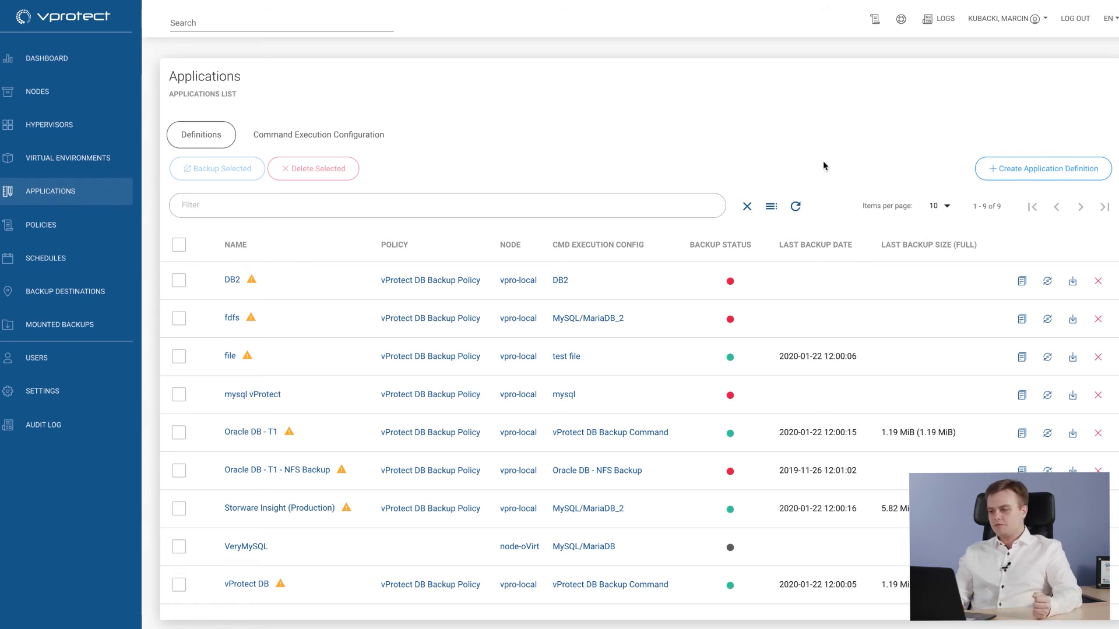
# - Start a new application definition on node vpro-local with the MySQL/MariaDB command execution configuration
pyautogui.click(993, 167)
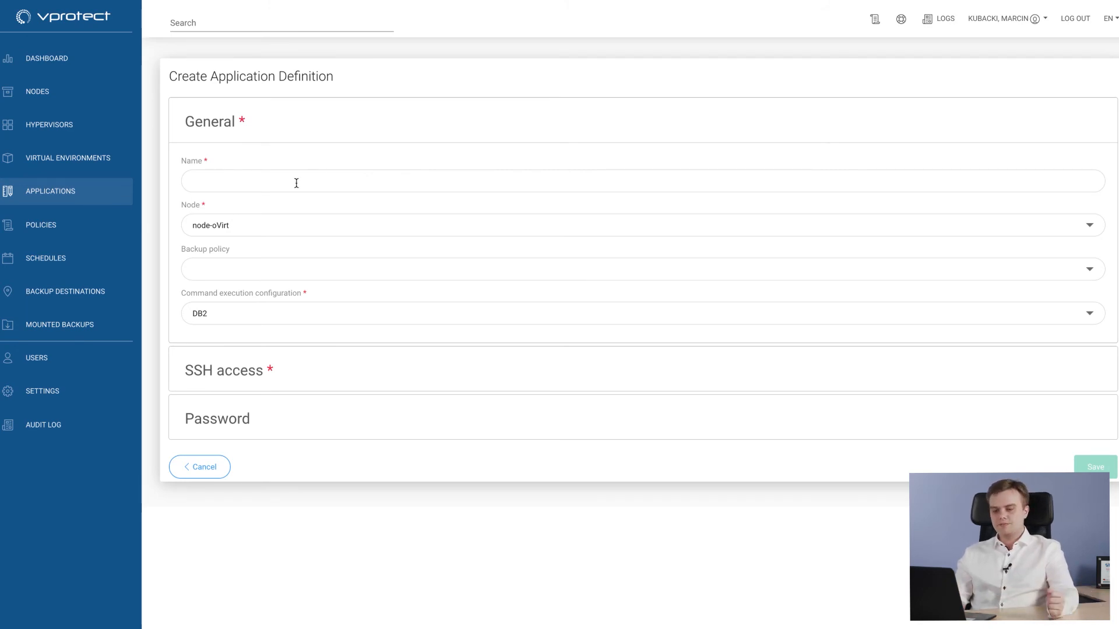
pyautogui.click(270, 227)
pyautogui.click(271, 228)
pyautogui.click(271, 229)
pyautogui.click(257, 234)
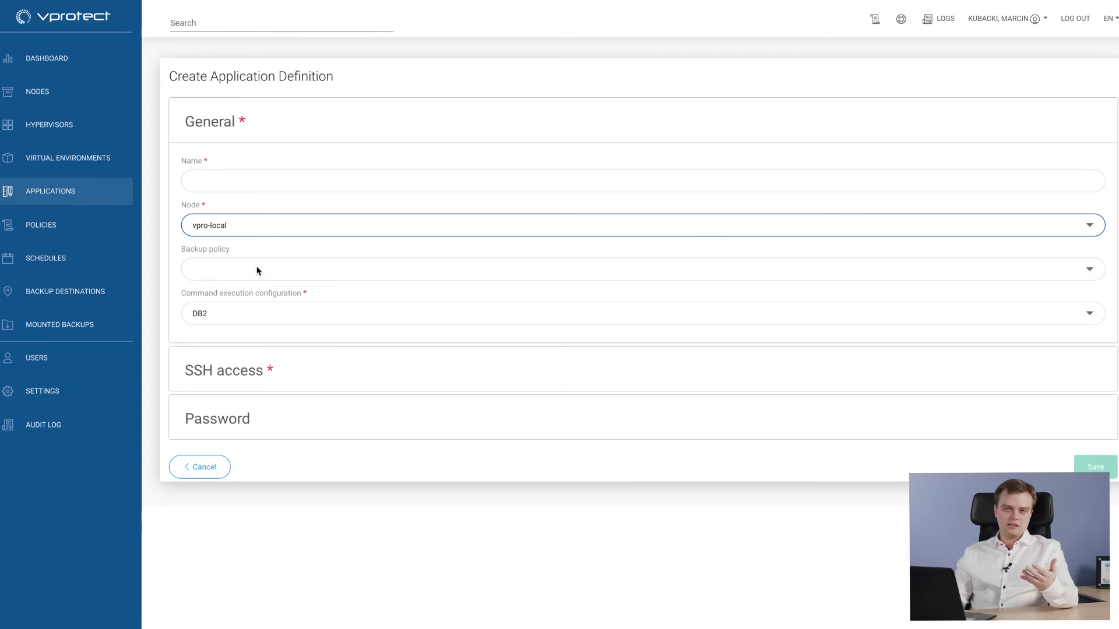
pyautogui.click(249, 318)
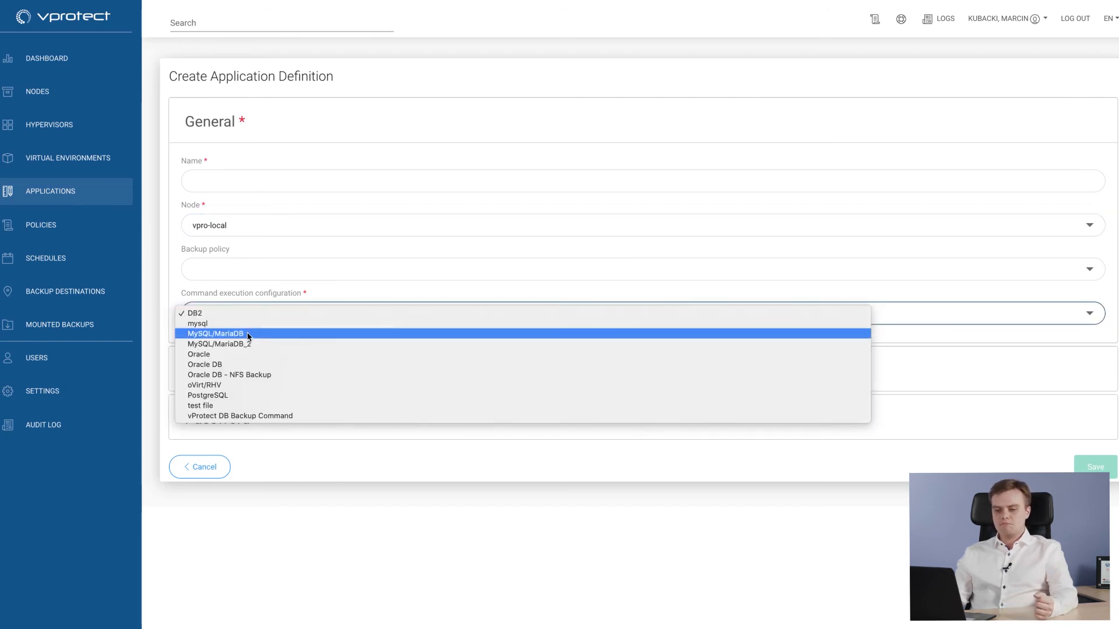
pyautogui.click(249, 335)
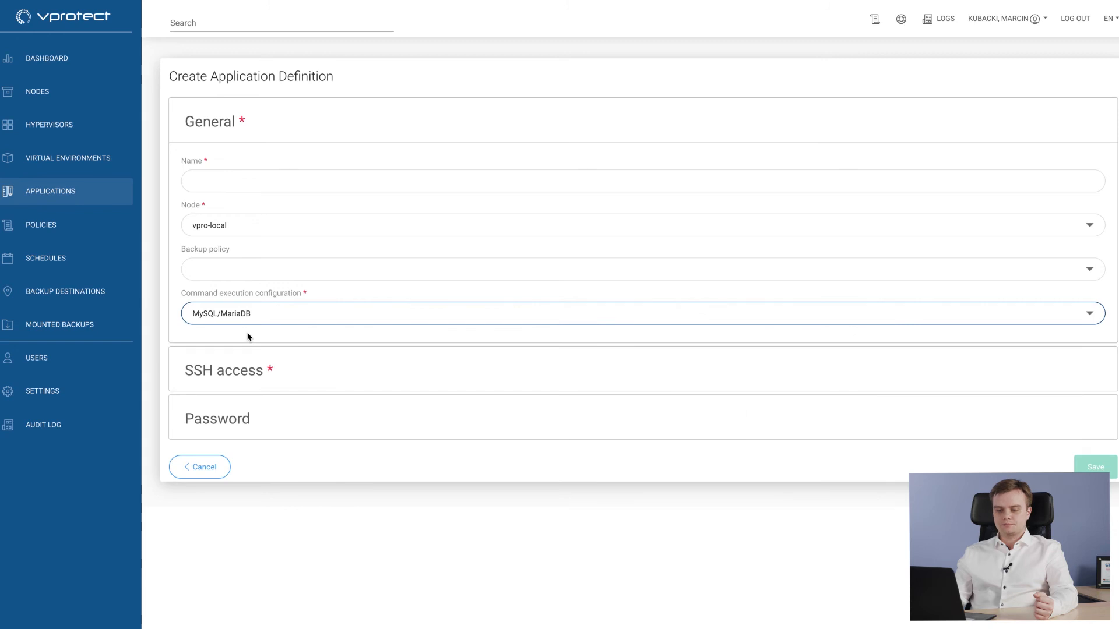
# - Set the application definition's SSH access to host 1.2.3.4 with user root
pyautogui.click(198, 368)
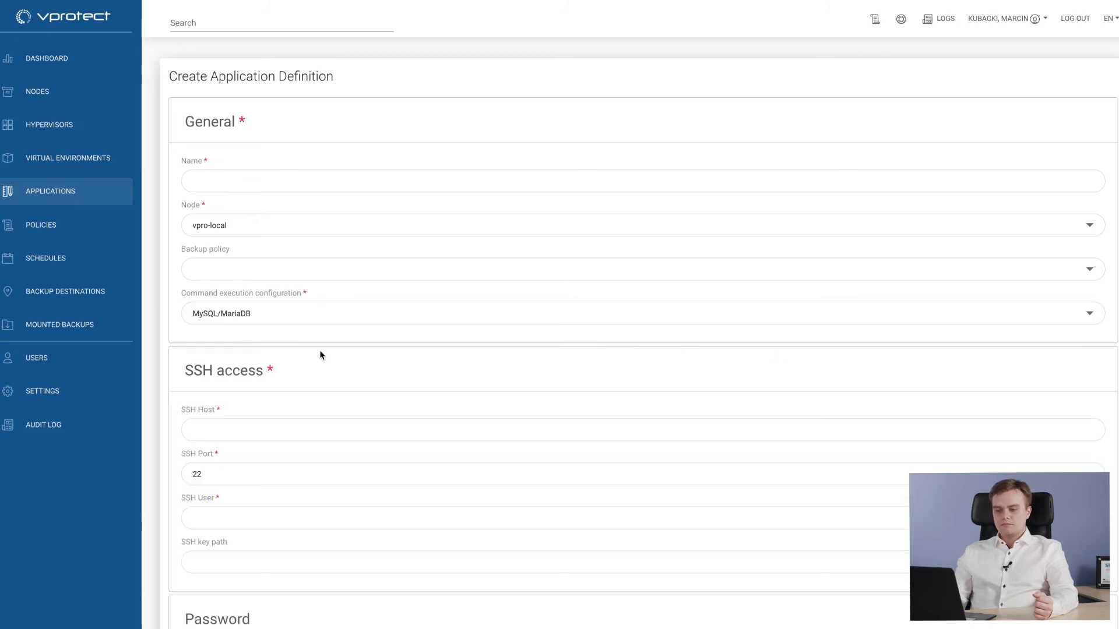
pyautogui.click(231, 430)
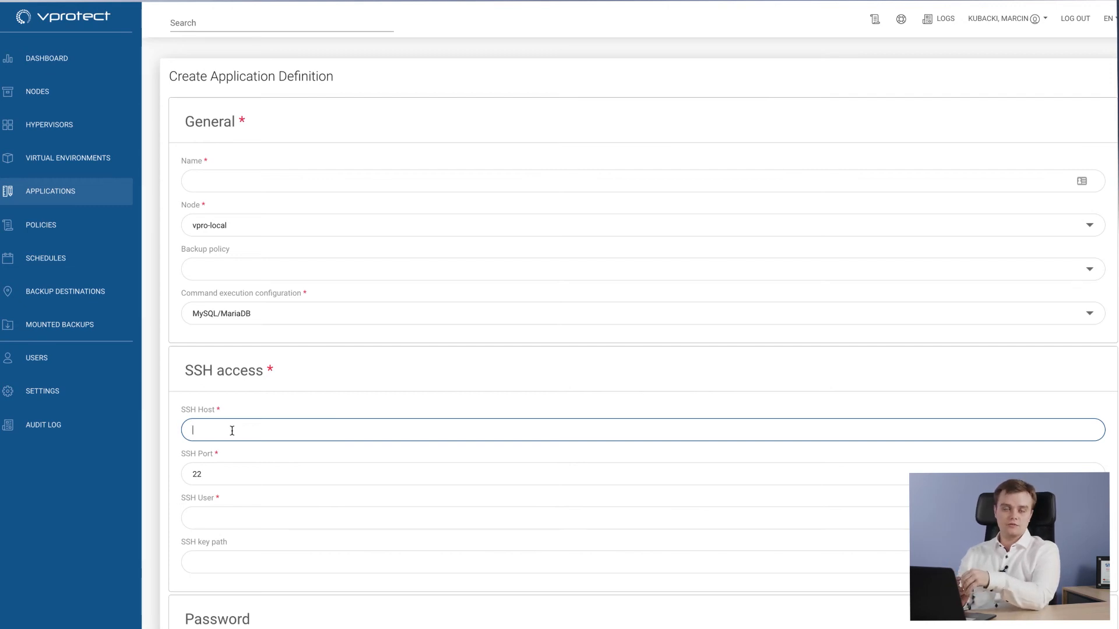
pyautogui.write('1.')
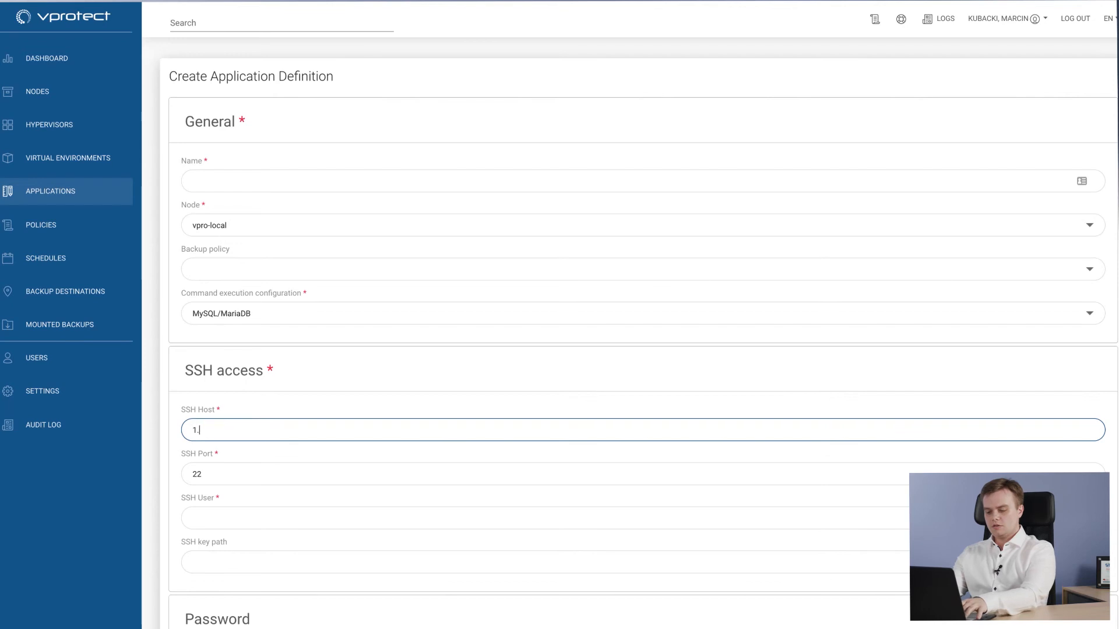
pyautogui.click(210, 512)
pyautogui.write('root')
pyautogui.scroll(-1, 412, 519)
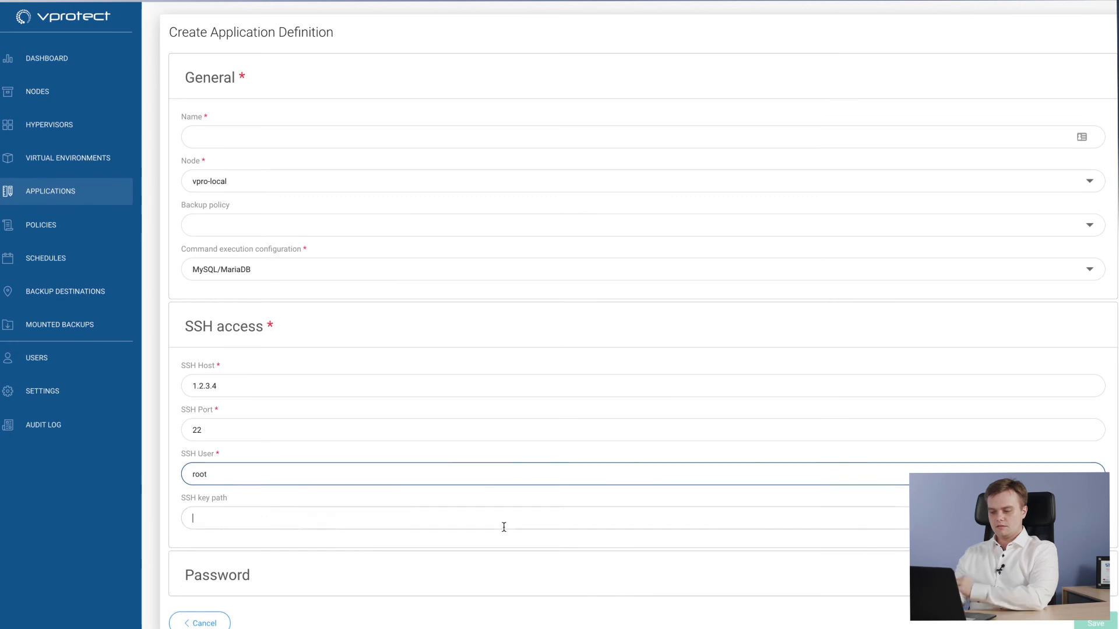
# - Enter the password for the application definition, and name the definition Our Maria DB
pyautogui.click(212, 592)
pyautogui.scroll(-1, 307, 574)
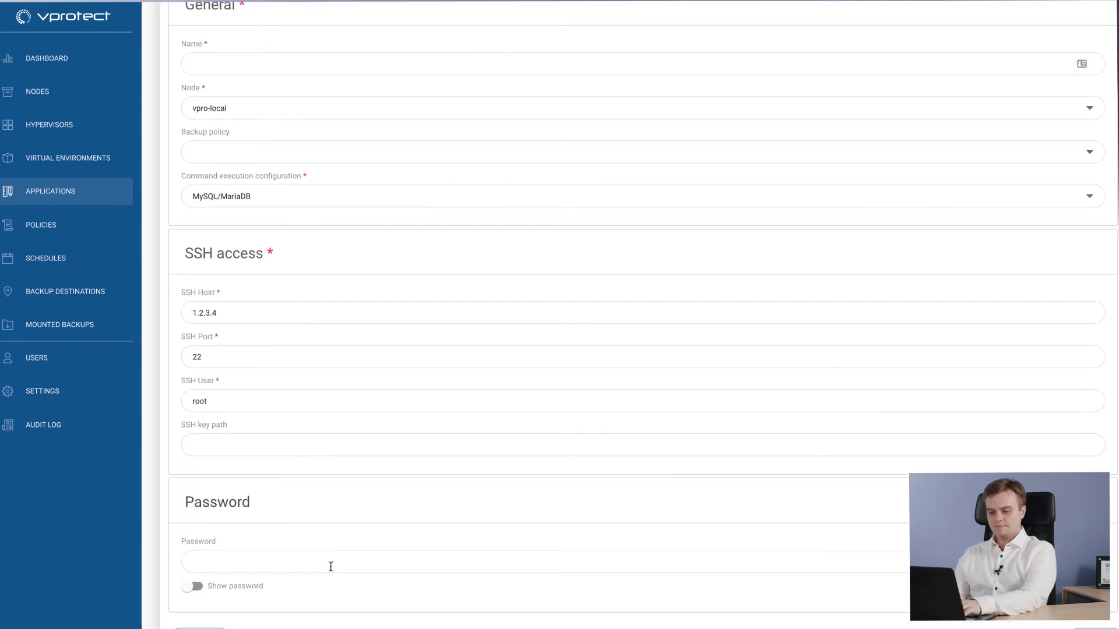
pyautogui.click(230, 558)
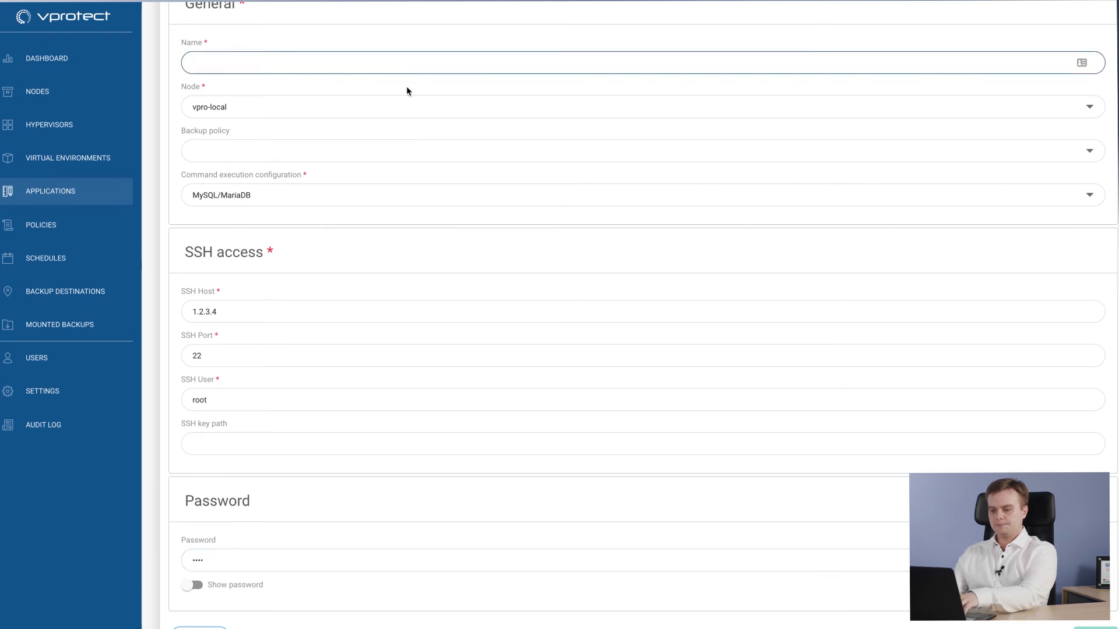
pyautogui.write('Our Maria DB')
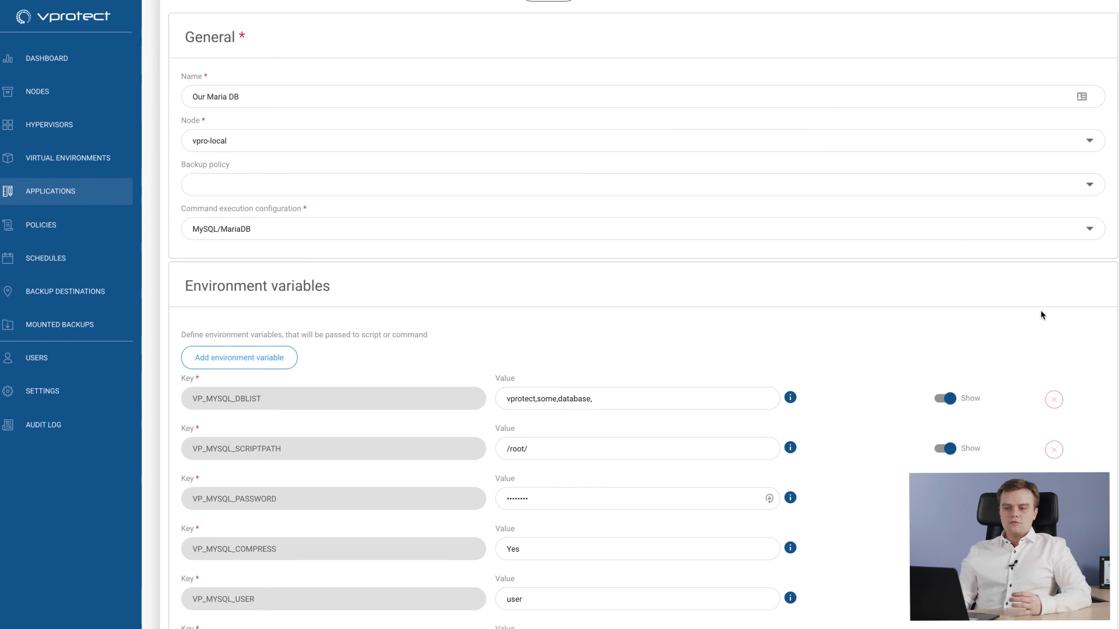
# - Create and save a recovery plan policy named OpenStack
pyautogui.click(58, 225)
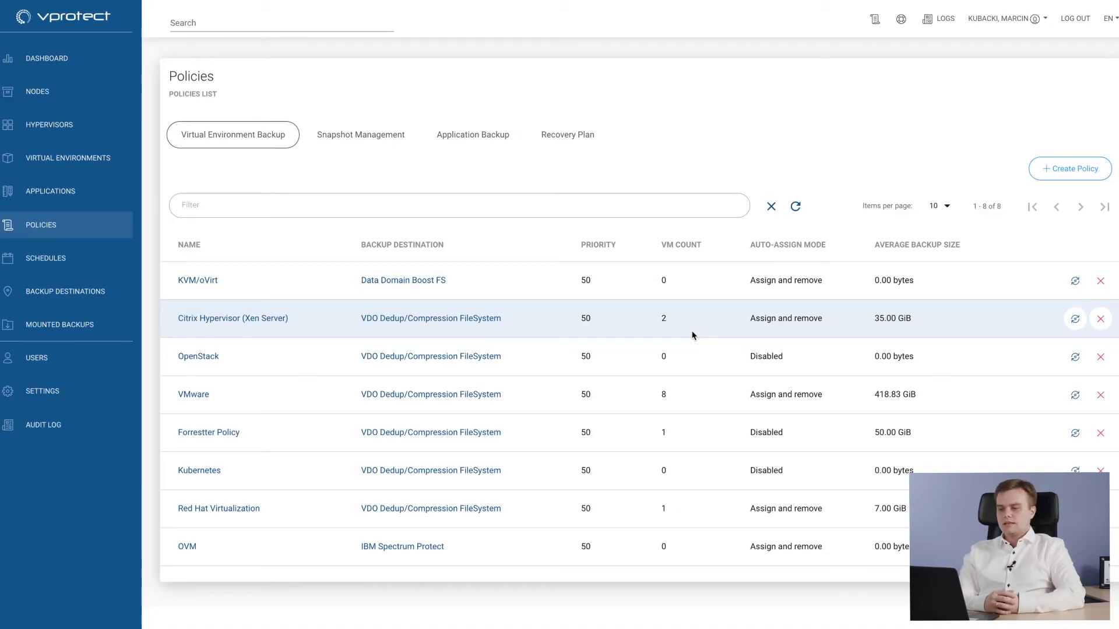
pyautogui.click(548, 137)
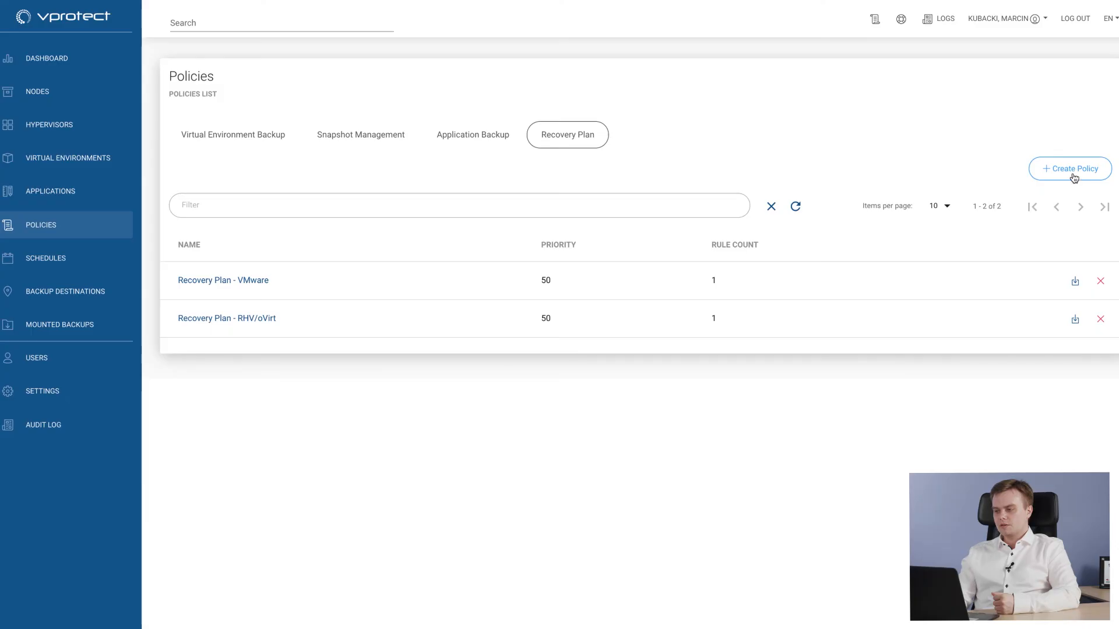
pyautogui.click(1073, 175)
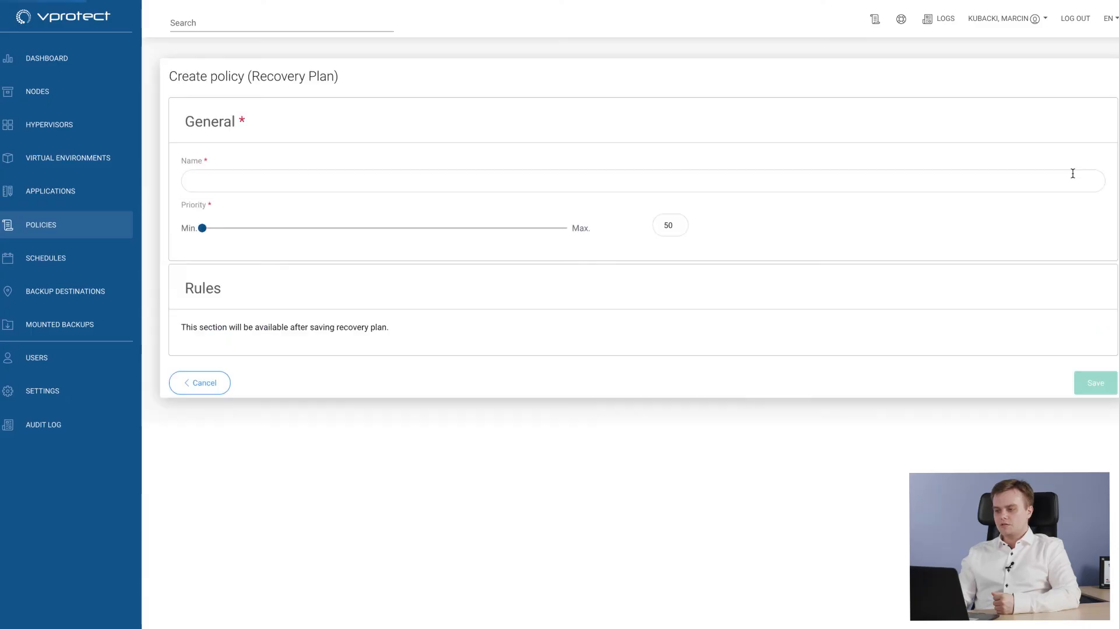
pyautogui.click(227, 183)
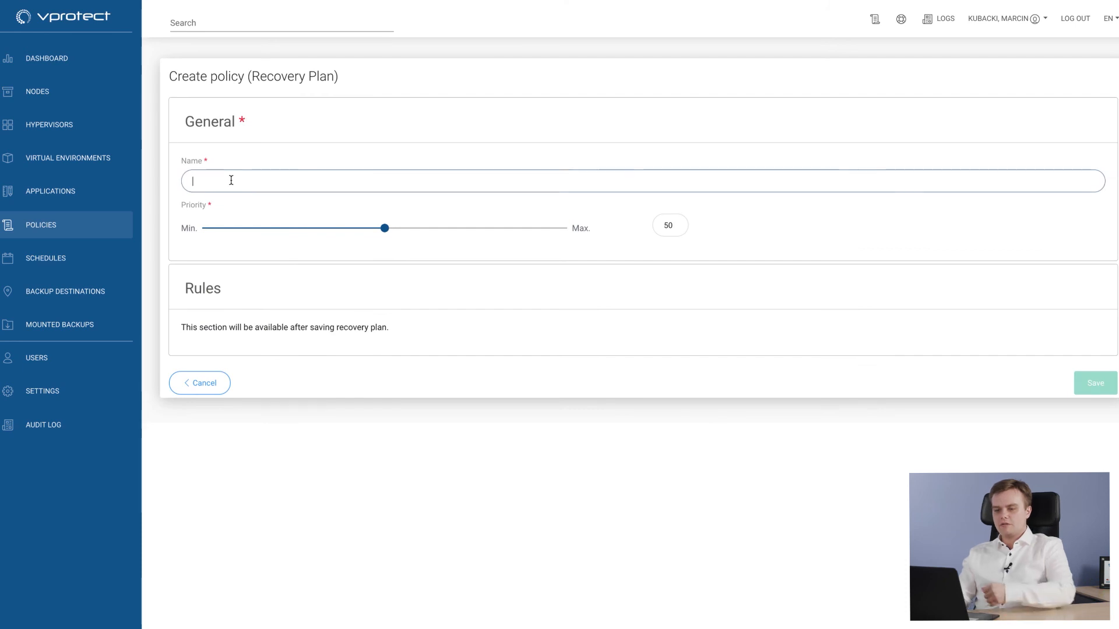
pyautogui.write('OpenStack')
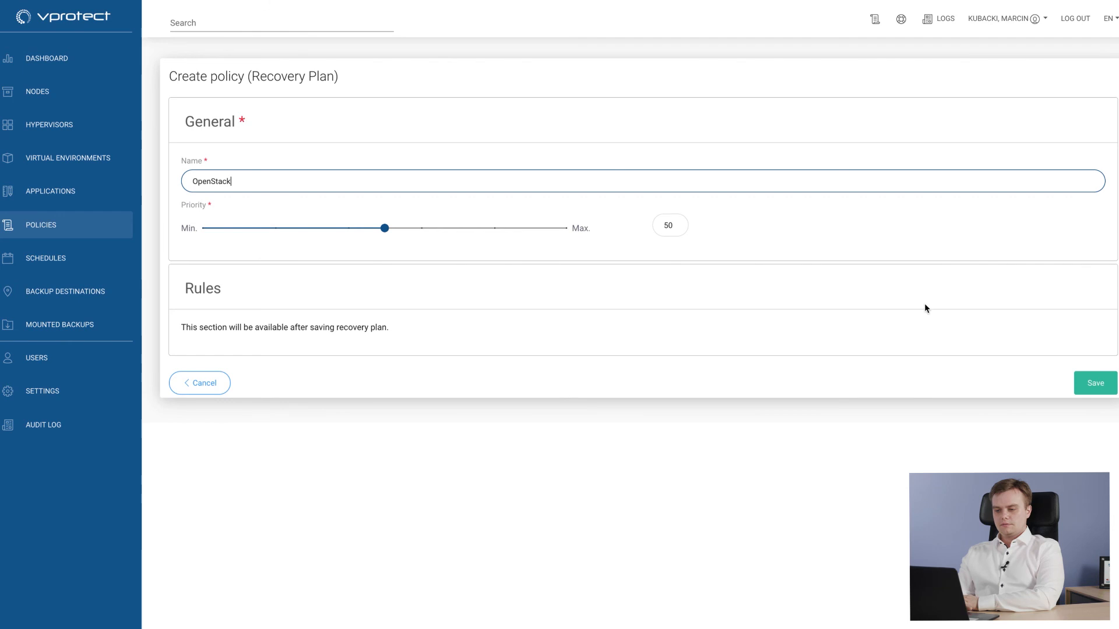
pyautogui.click(1081, 391)
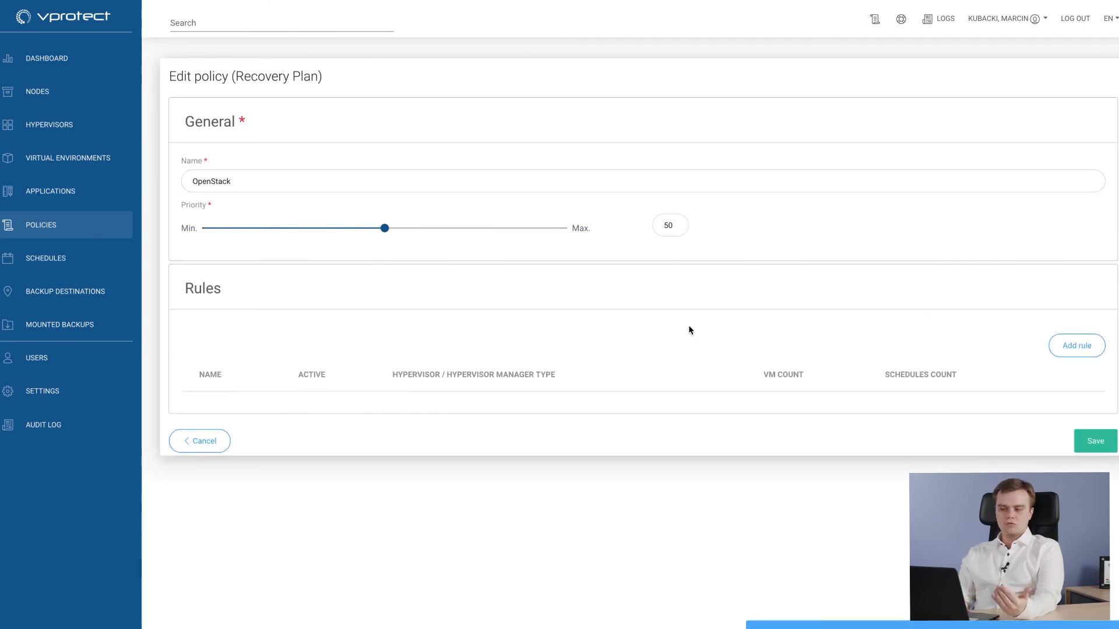
# - Add a rule named Prod environments to the recovery plan, with hypervisor type OpenStack and the CirrOS instance selected
pyautogui.click(1075, 350)
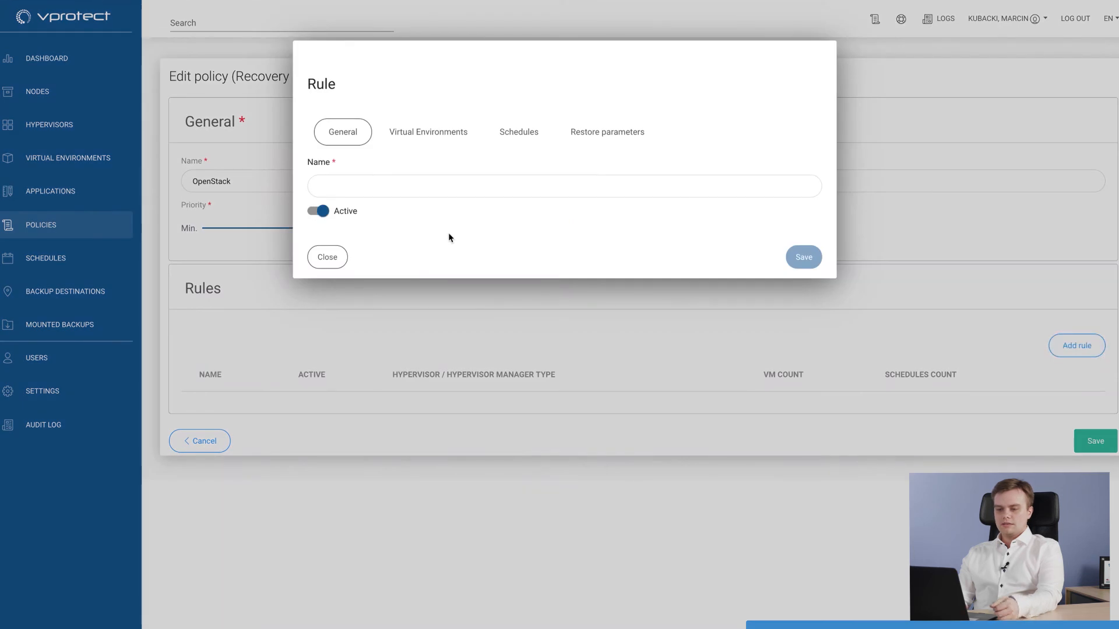
pyautogui.click(337, 179)
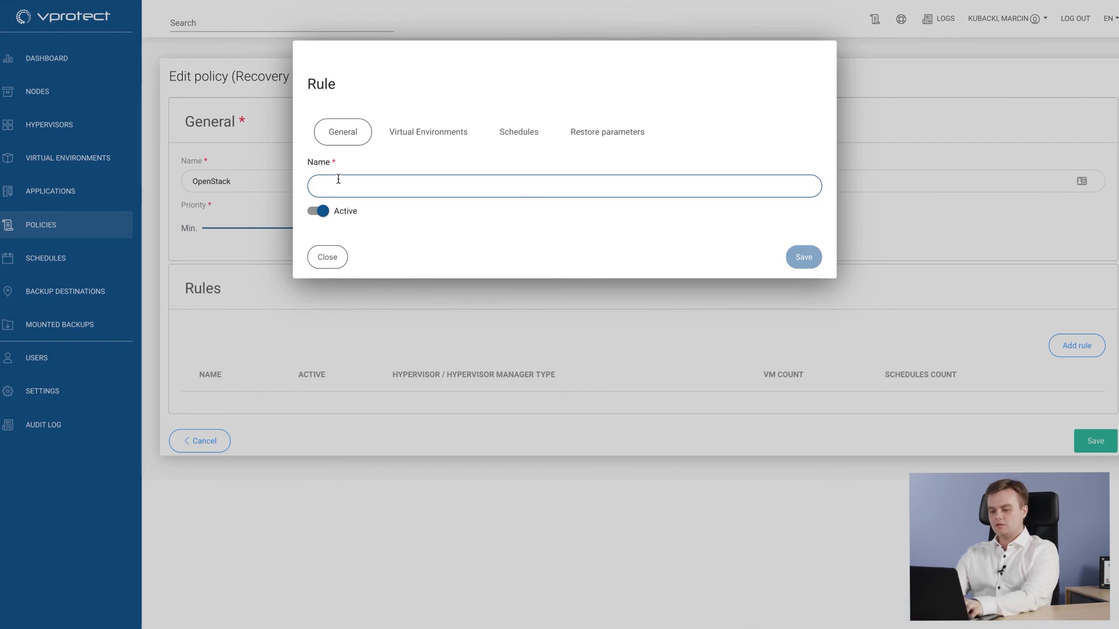
pyautogui.write('Prod environments')
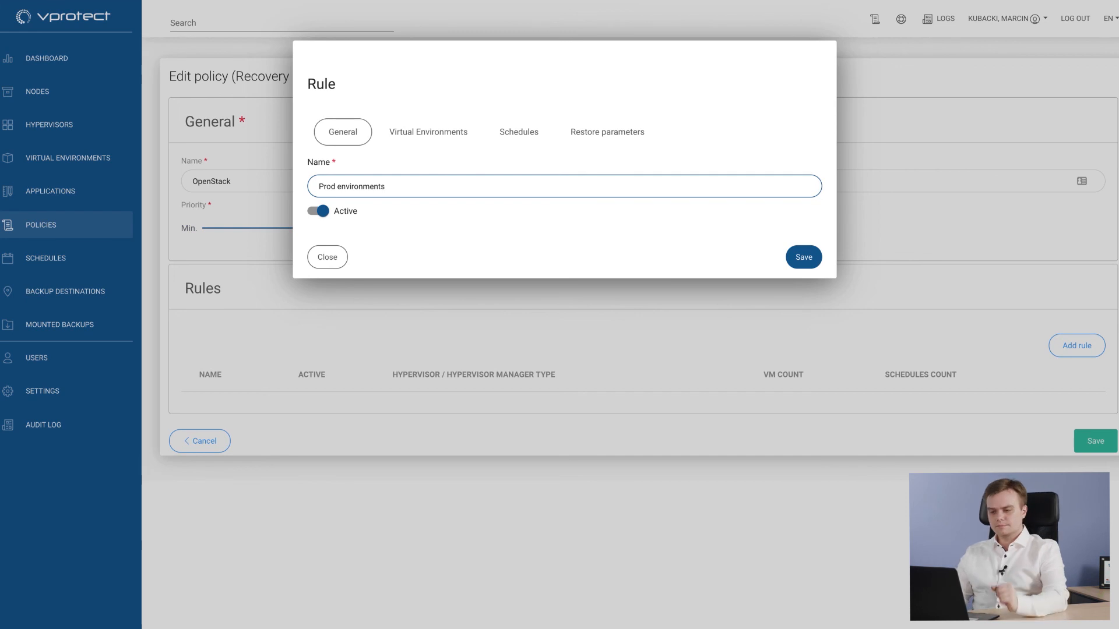
pyautogui.click(429, 141)
pyautogui.click(387, 197)
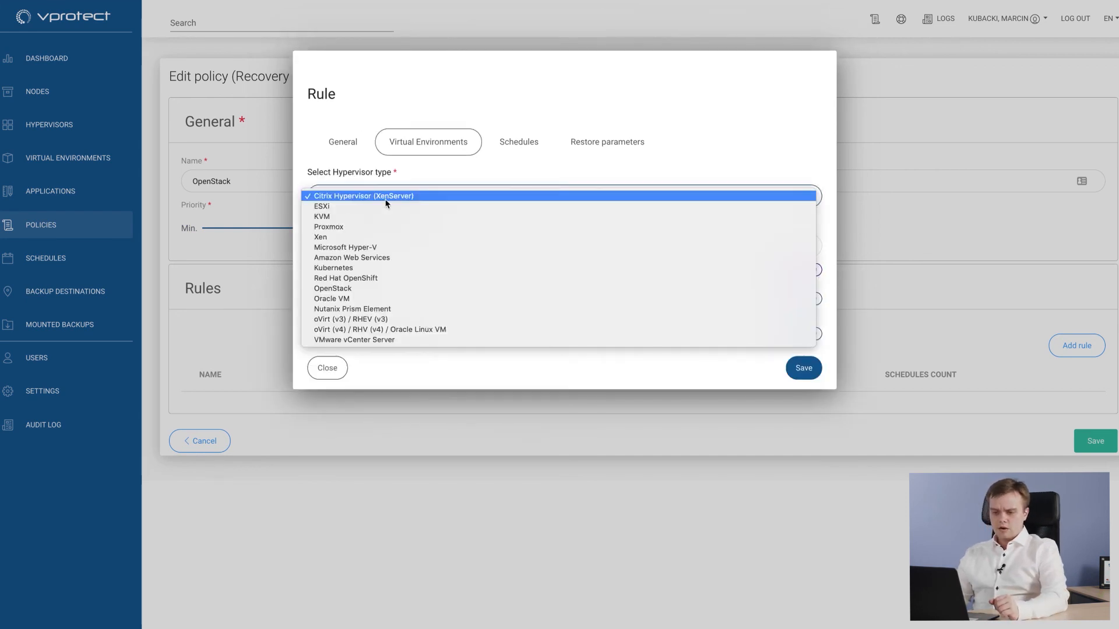
pyautogui.click(389, 288)
pyautogui.scroll(-3, 409, 310)
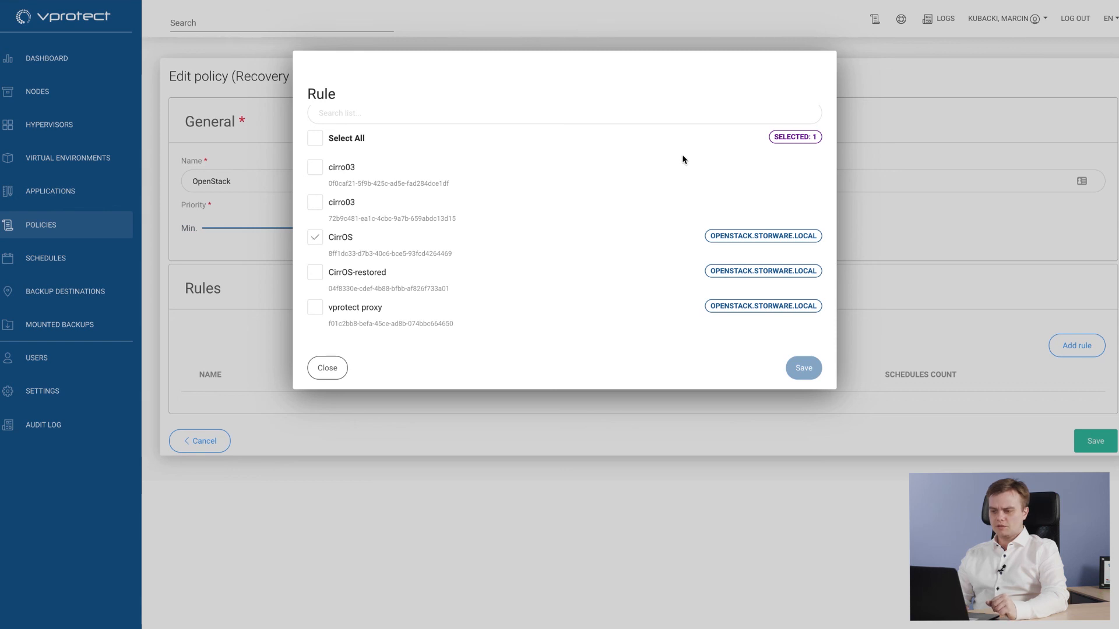
pyautogui.scroll(3, 684, 159)
# - Set the rule to restore the last successful backup to target project admin, save it, and return to the recovery plans
pyautogui.click(537, 146)
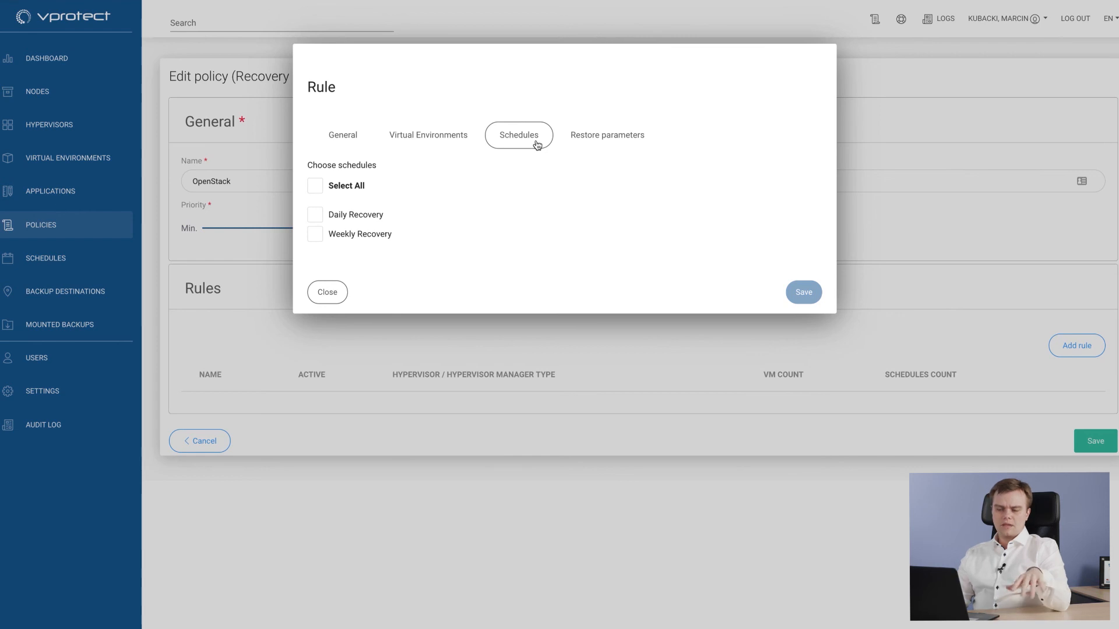
pyautogui.click(596, 150)
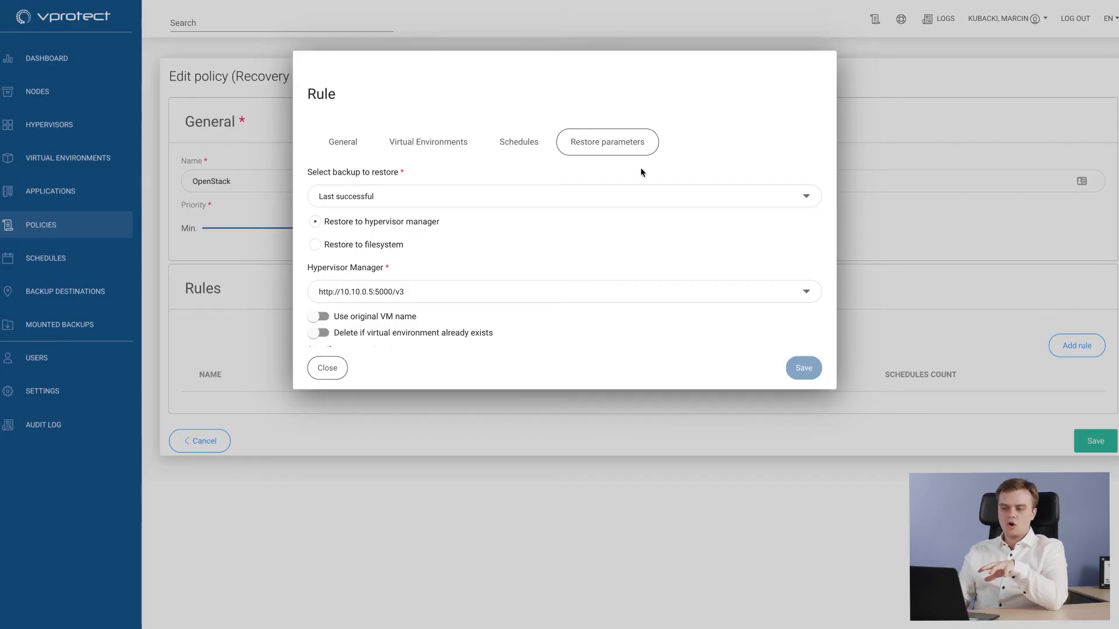
pyautogui.click(619, 197)
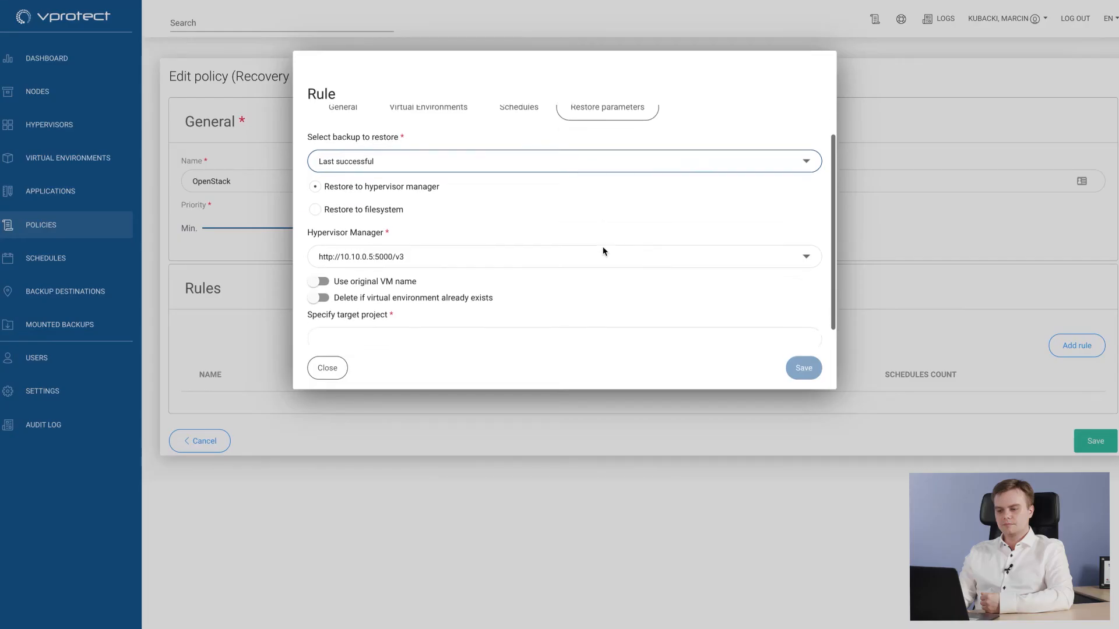
pyautogui.scroll(-1, 603, 251)
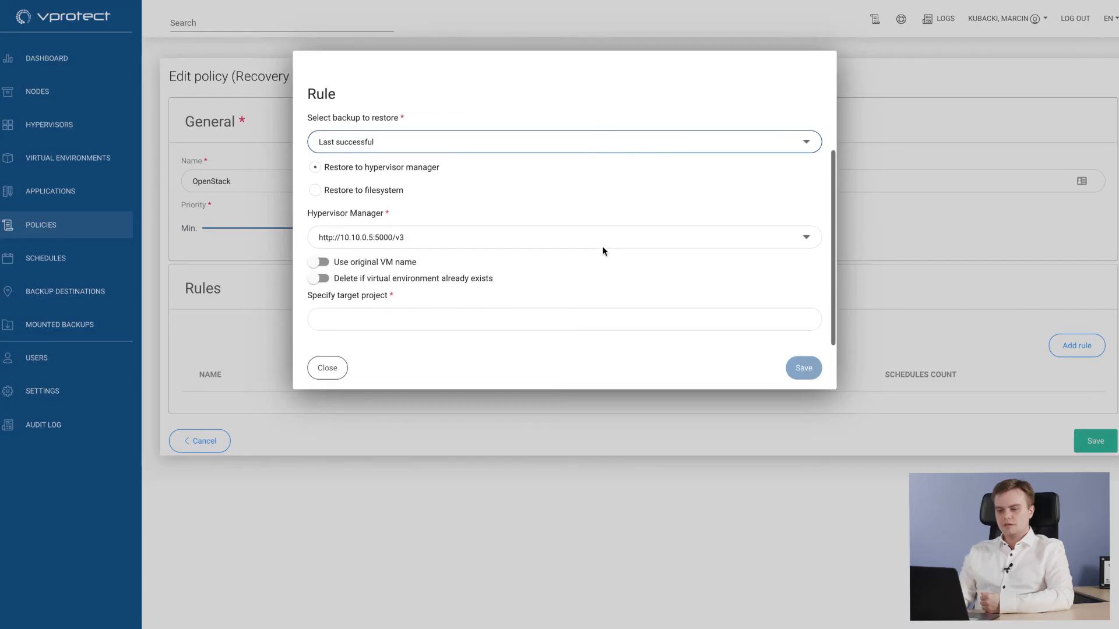
pyautogui.click(414, 314)
pyautogui.write('admin')
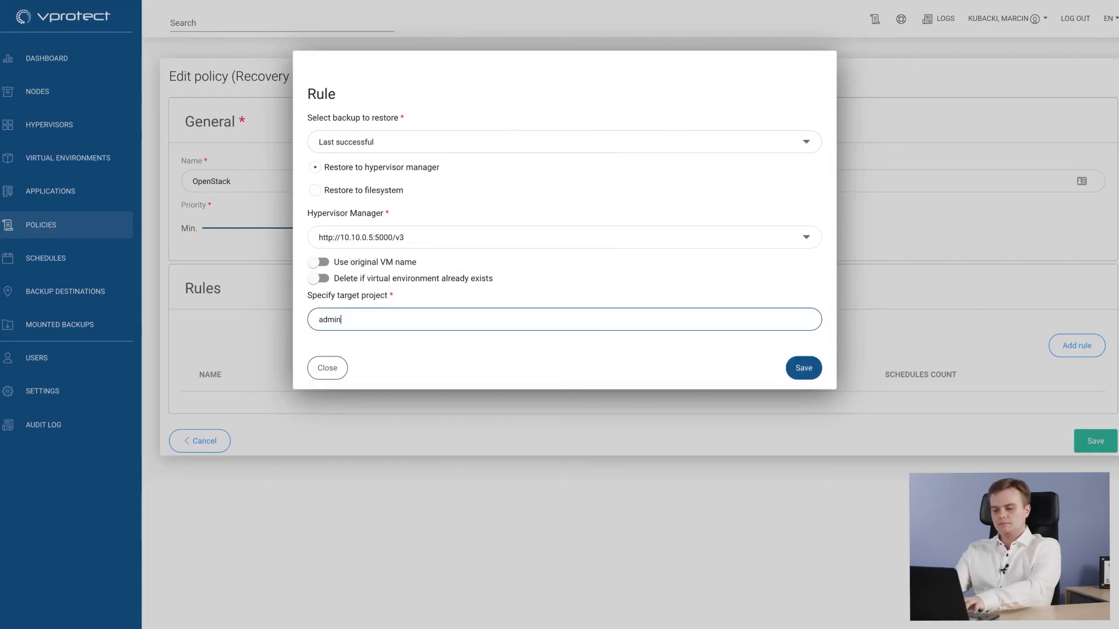
pyautogui.click(805, 367)
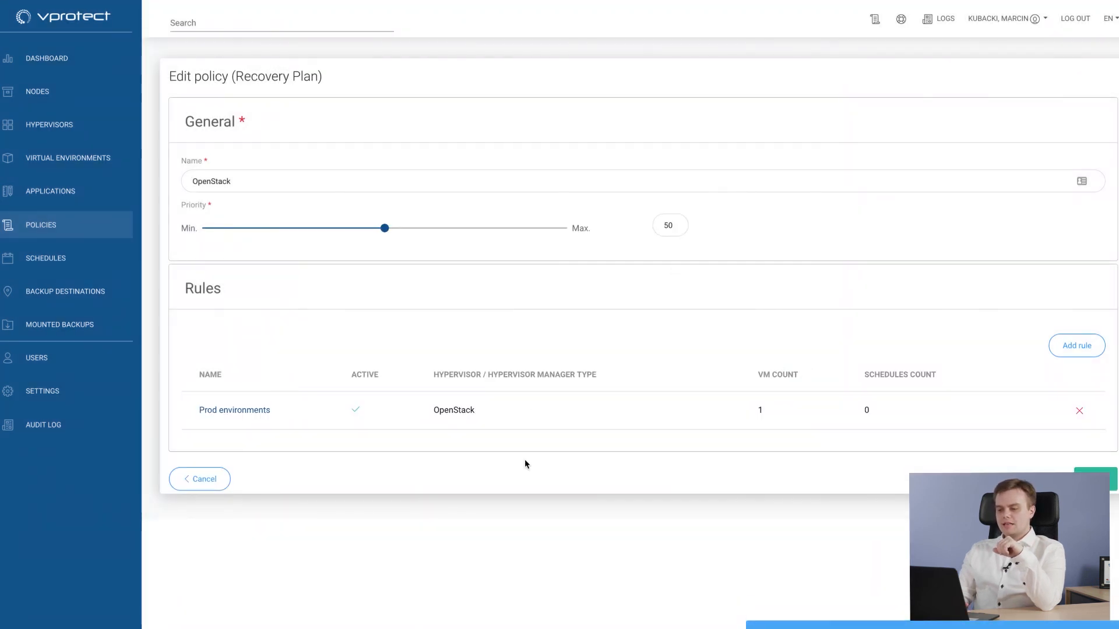
pyautogui.click(198, 480)
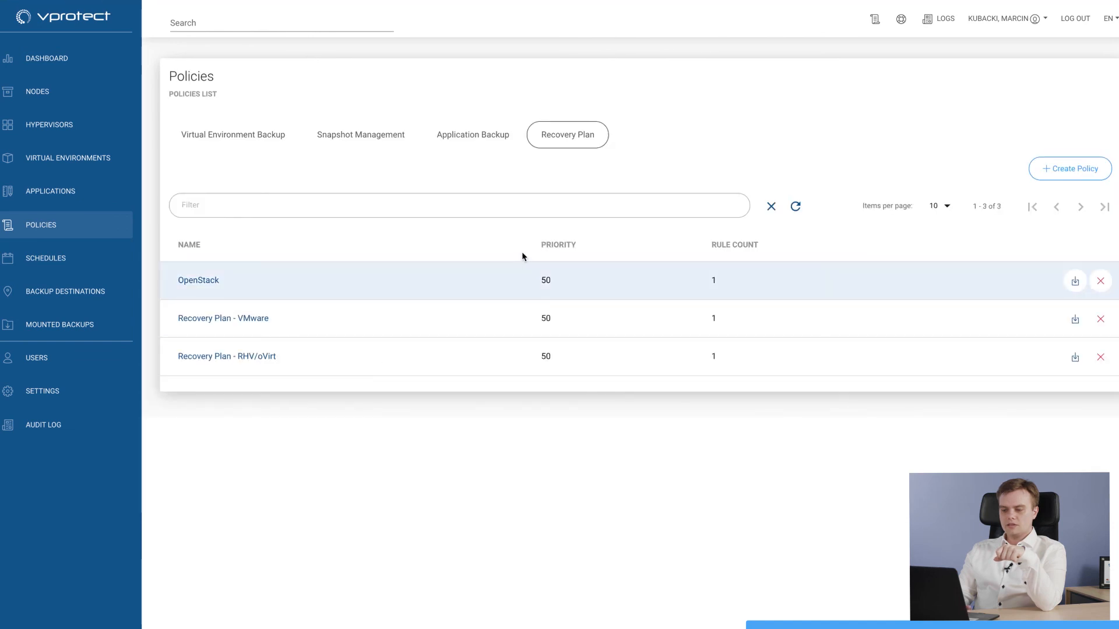